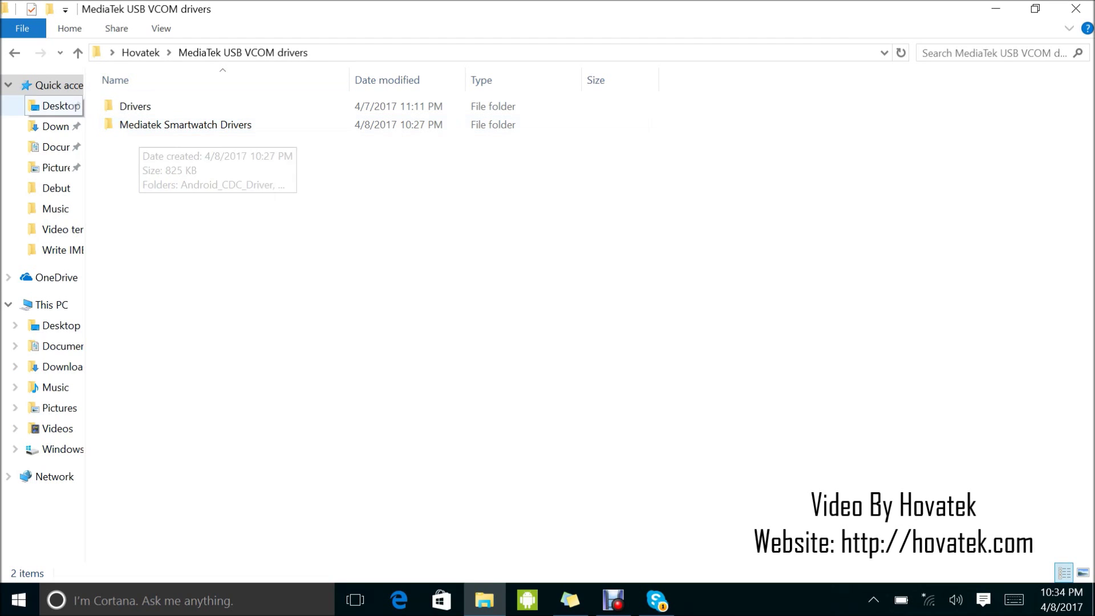
- Examine the contents of the Drivers and Mediatek Smartwatch Drivers folders, returning to MediaTek USB VCOM drivers
double_click(135, 106)
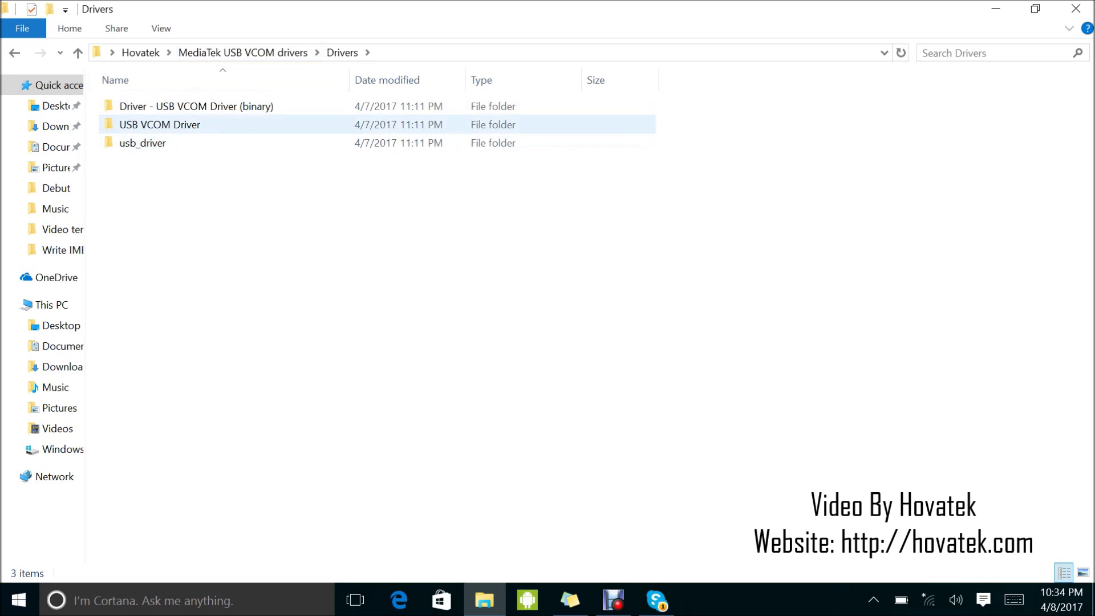
click(243, 53)
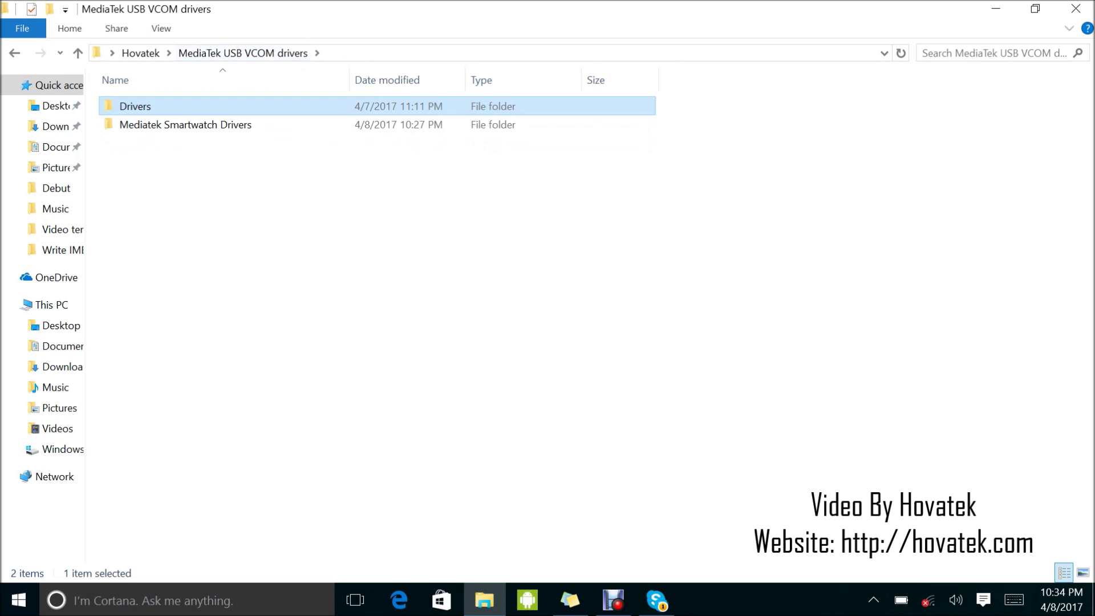
double_click(186, 124)
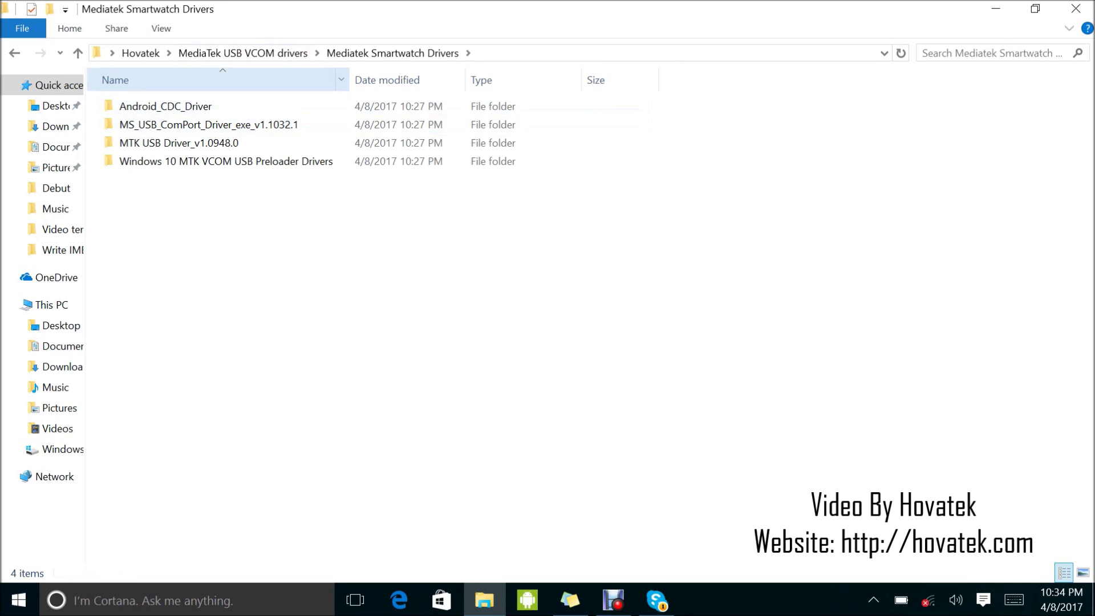
click(243, 52)
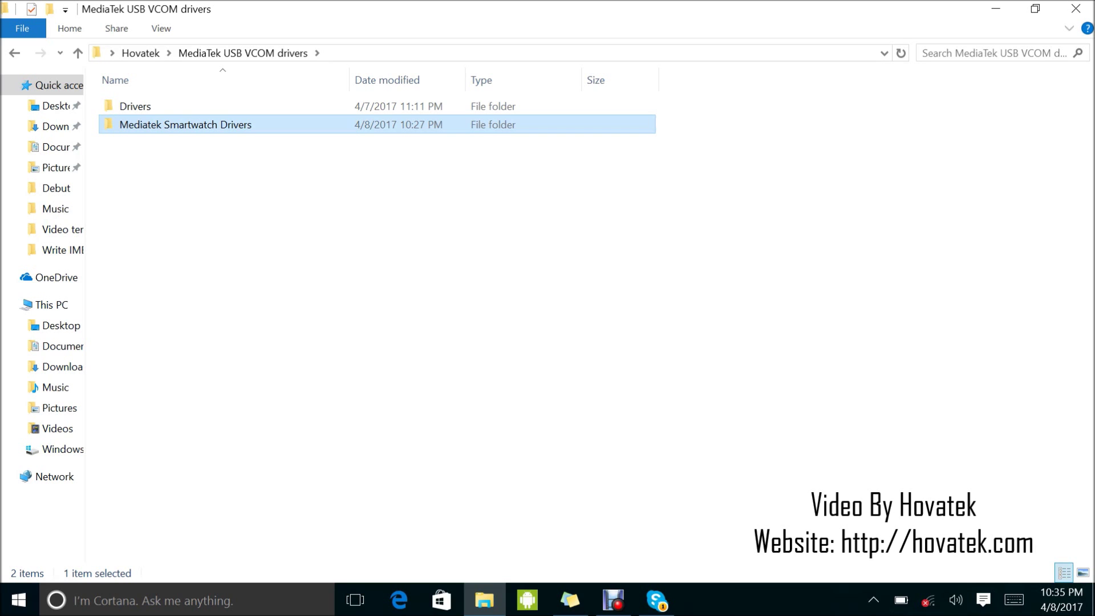
- Search Windows for "device manager" and open Device Manager
key(super)
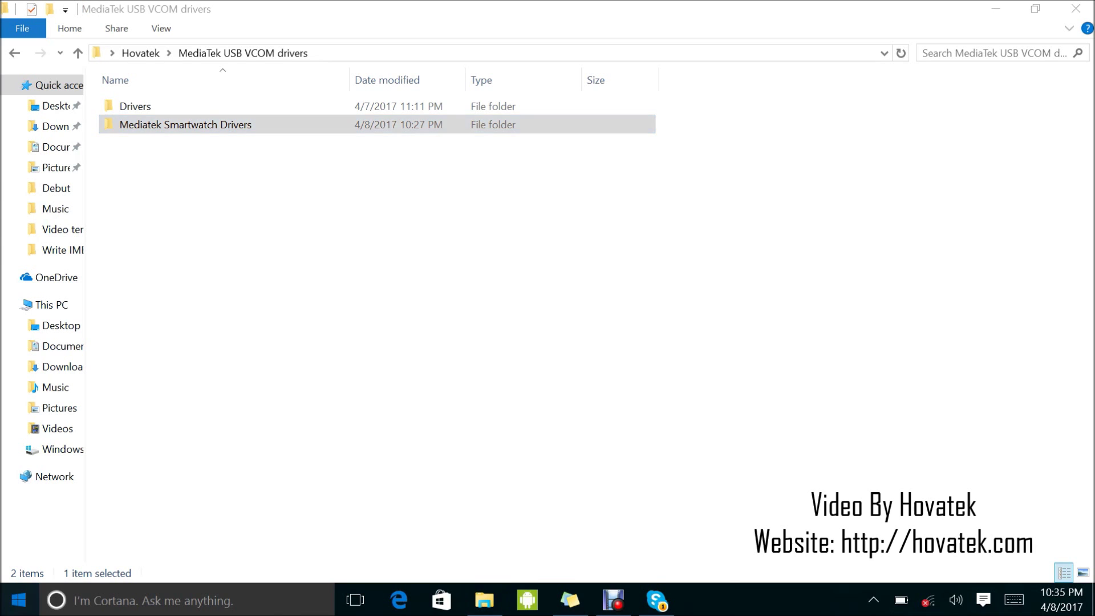
text(de)
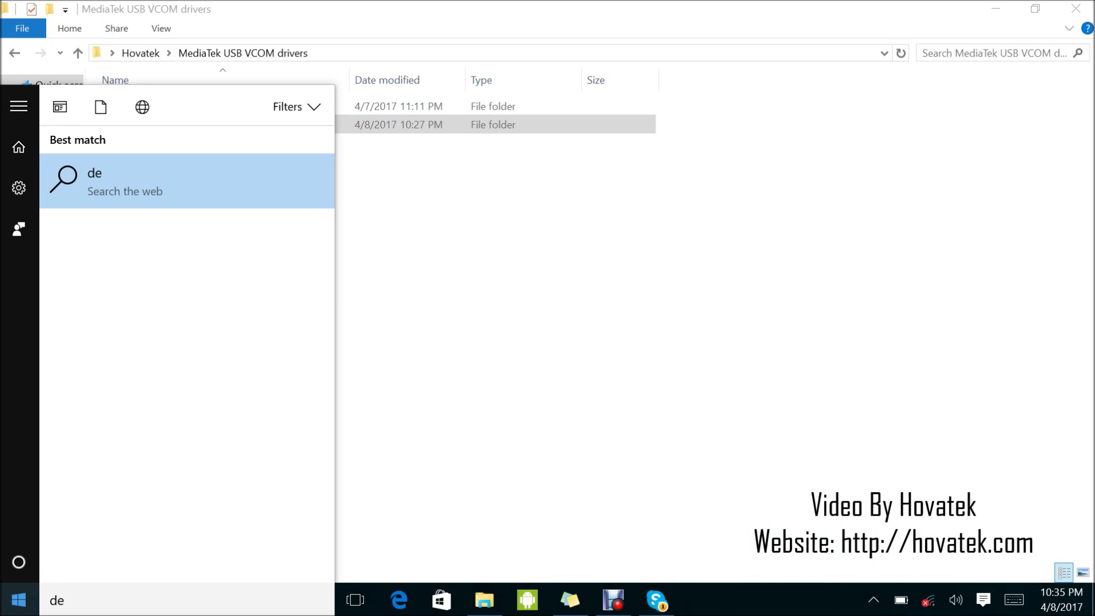
text(device)
key(BackSpace)
key(BackSpace)
key(BackSpace)
key(BackSpace)
key(BackSpace)
key(BackSpace)
text(vic)
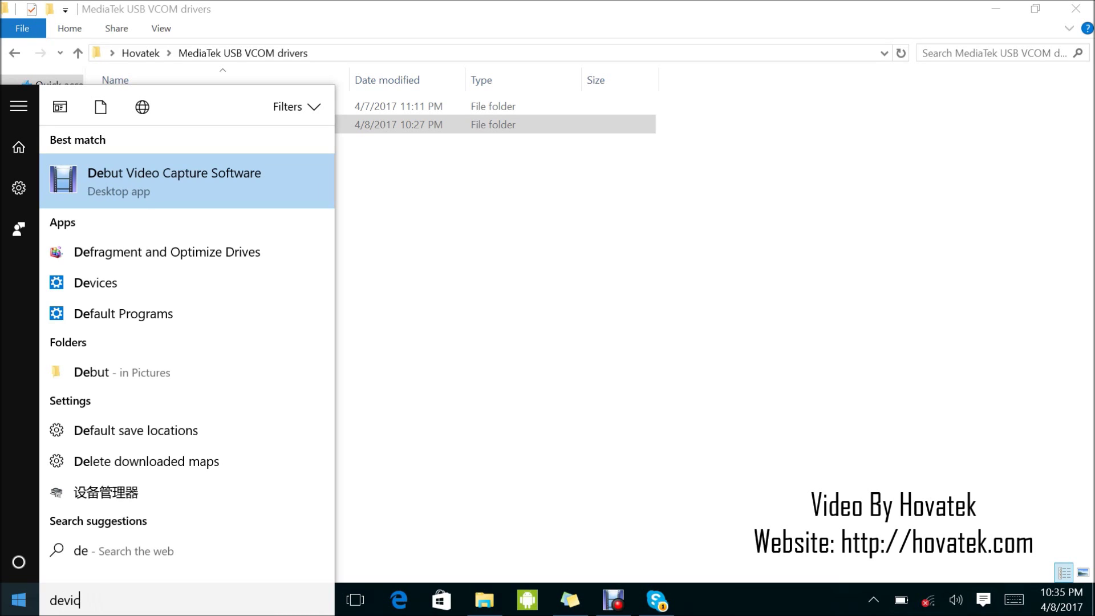
text(e manager)
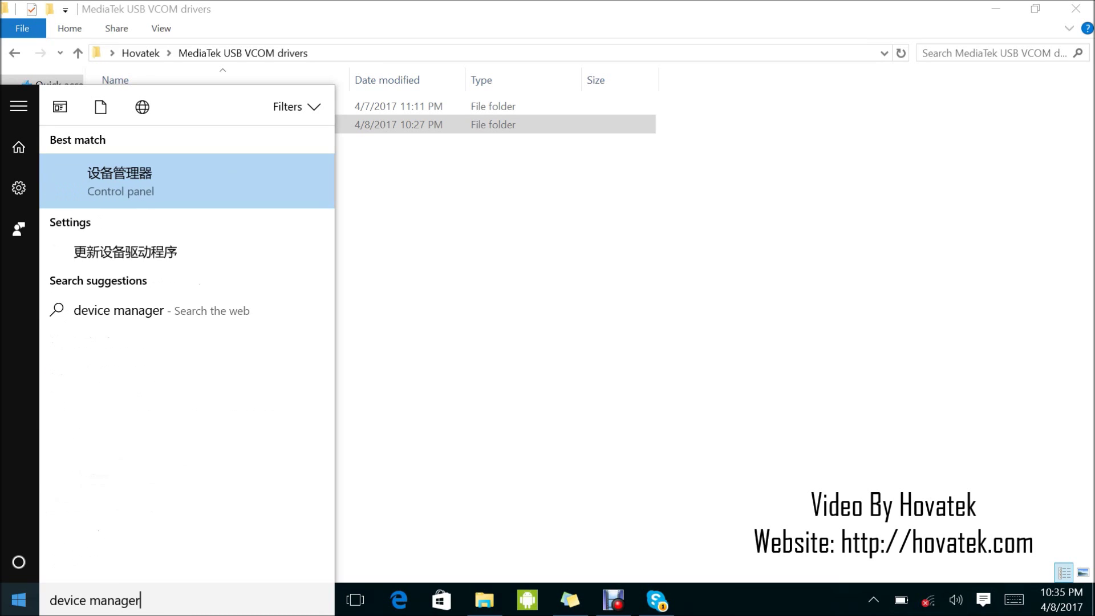
key(Return)
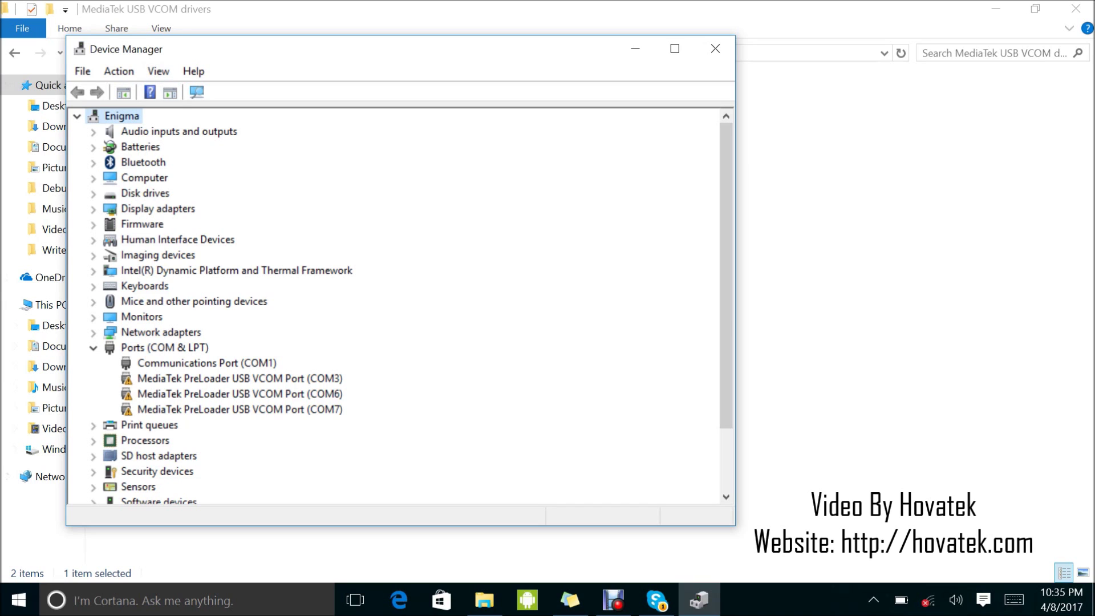
- Start the Add Hardware wizard for legacy hardware, choosing manual selection from a list with Show All Devices
click(119, 71)
click(171, 109)
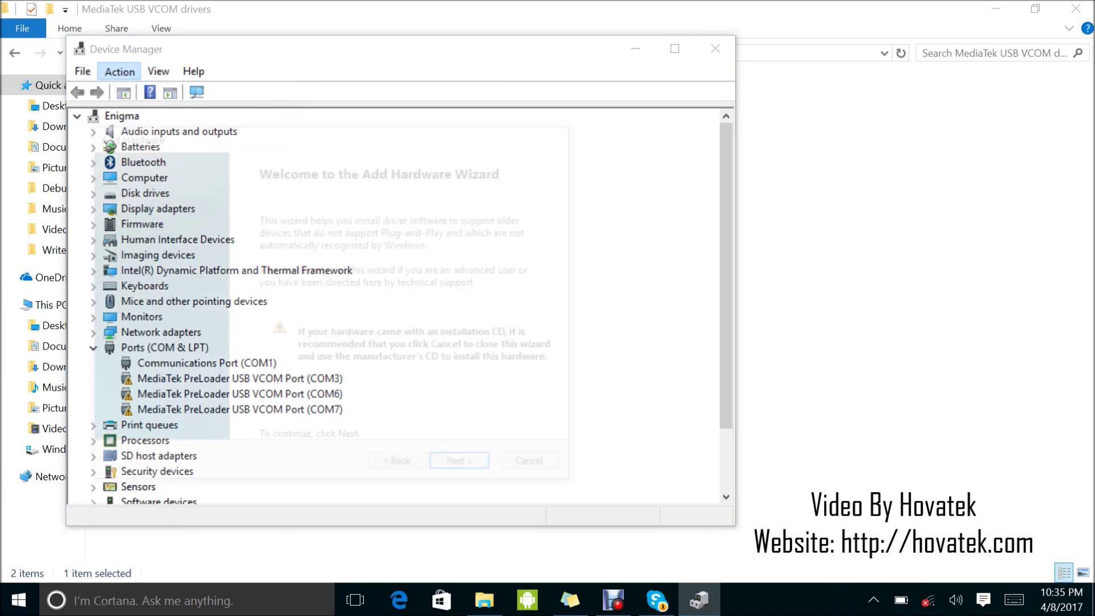
key(Return)
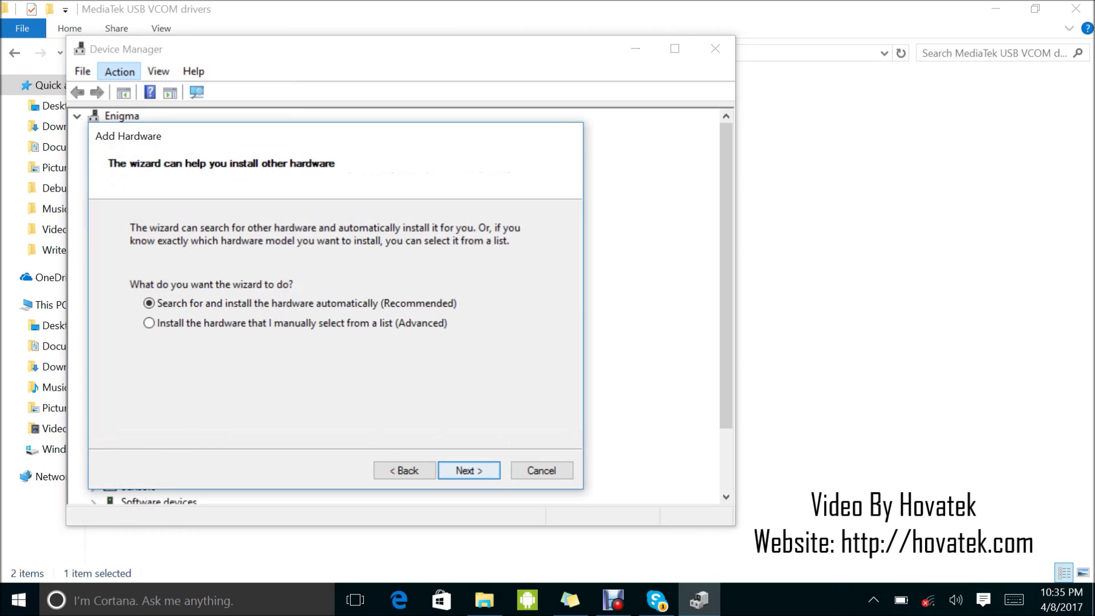
click(149, 323)
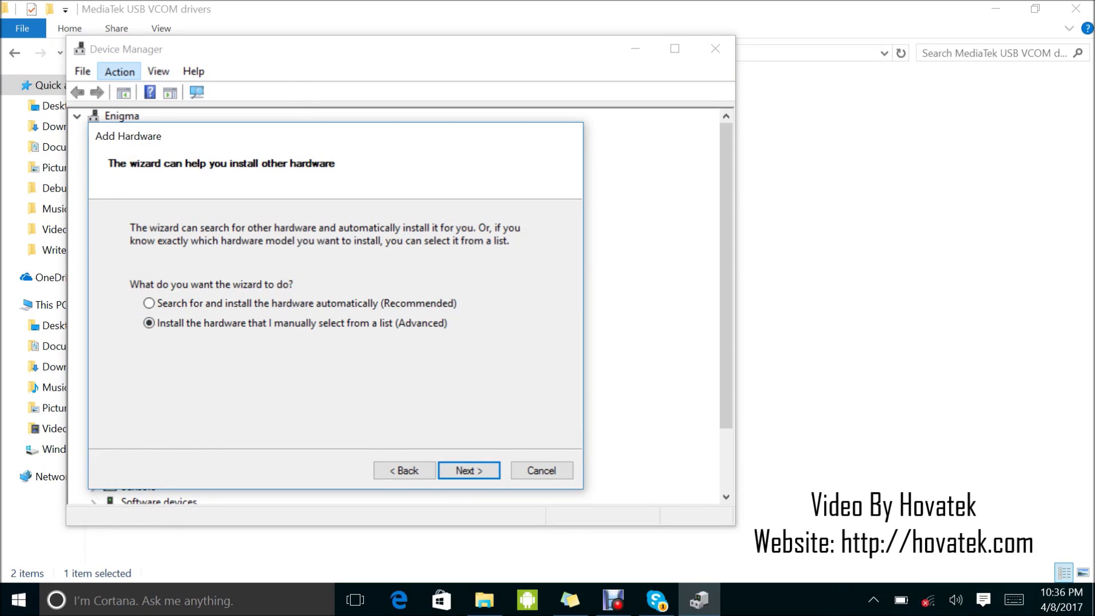
click(469, 470)
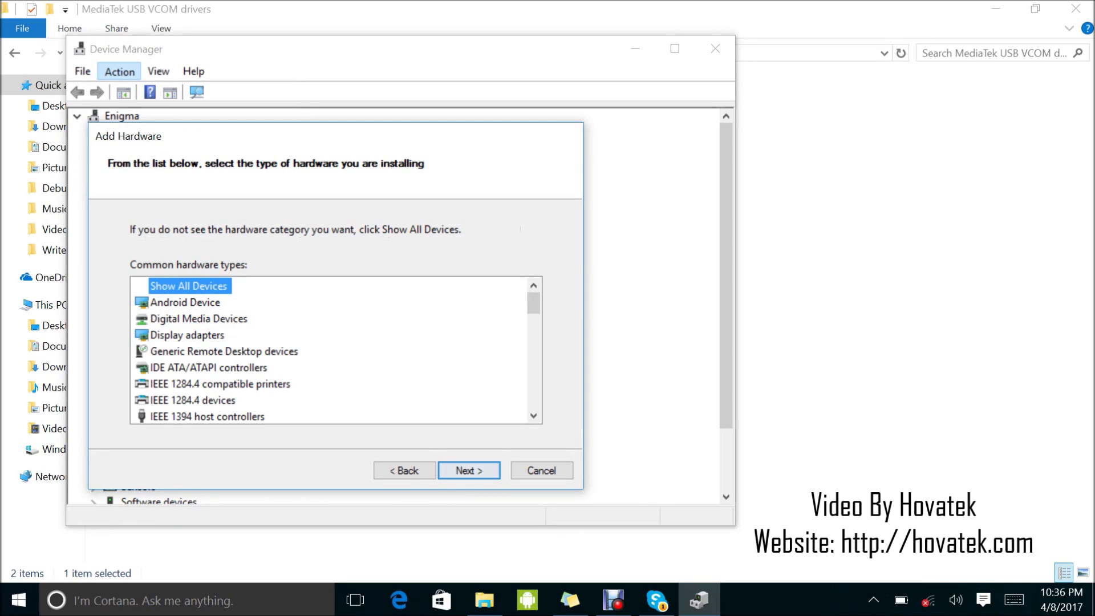
key(Return)
- Choose to install from disk and browse to the MediaTek USB VCOM drivers > Drivers > USB VCOM Driver > Win7 folder
key(alt+h)
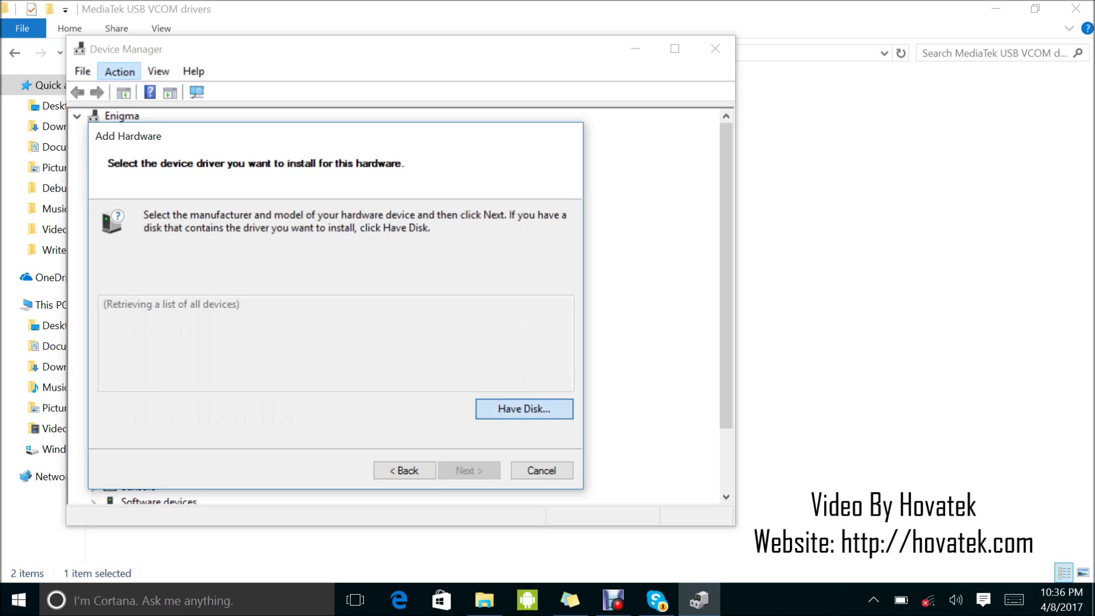
key(Tab)
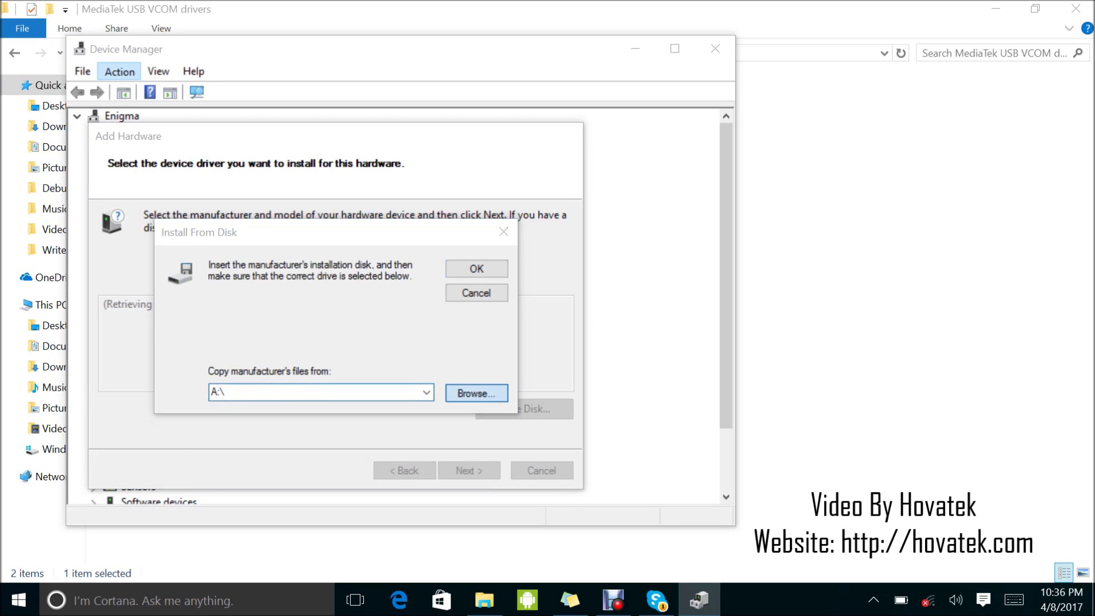
key(Return)
click(446, 179)
click(446, 179)
click(446, 178)
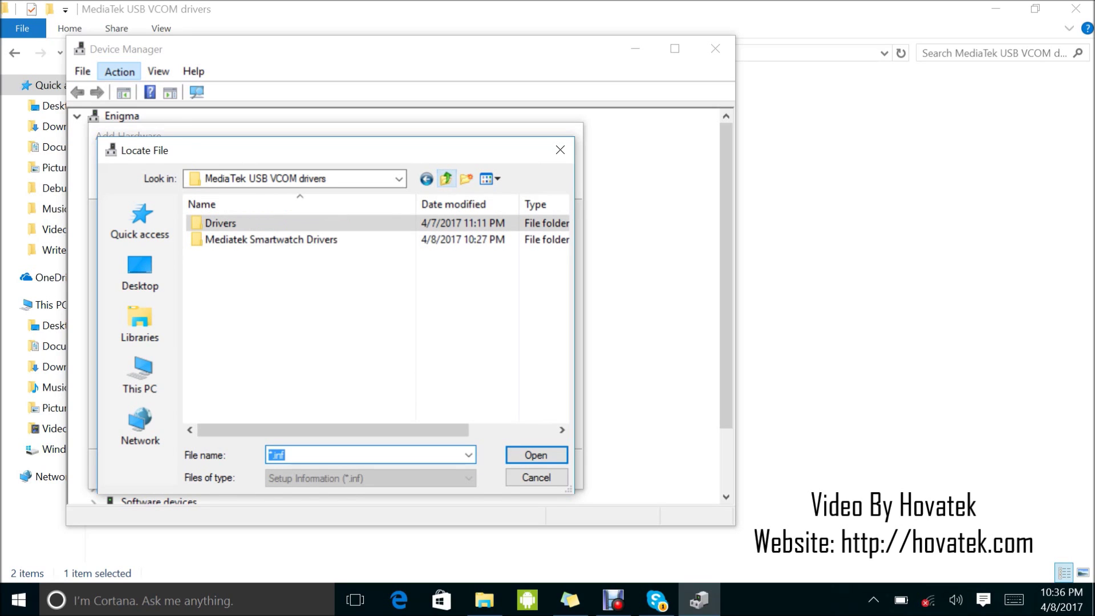
click(446, 179)
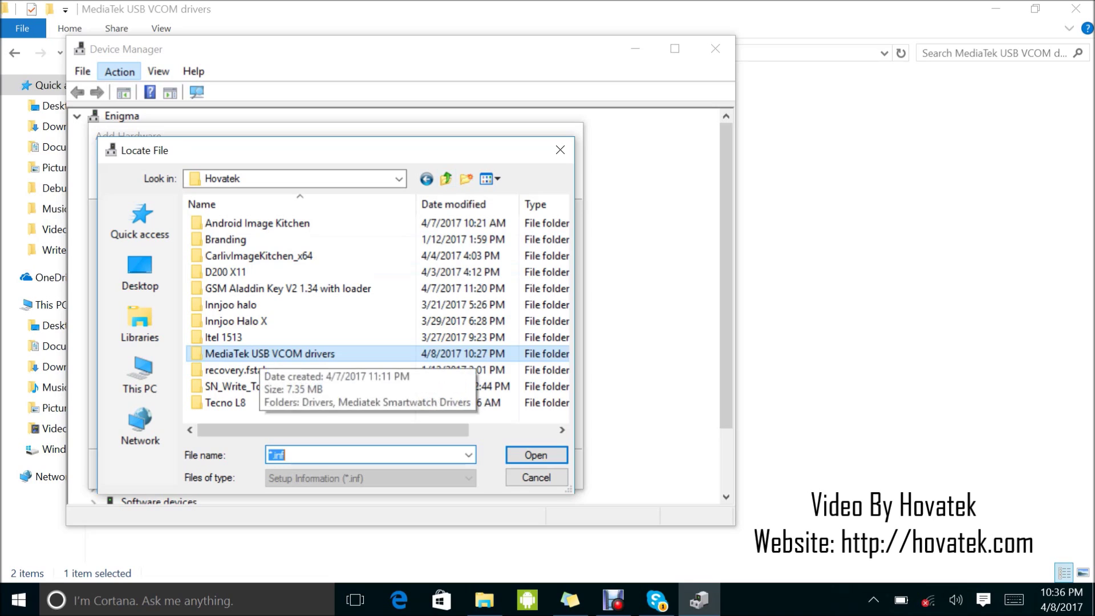
double_click(274, 354)
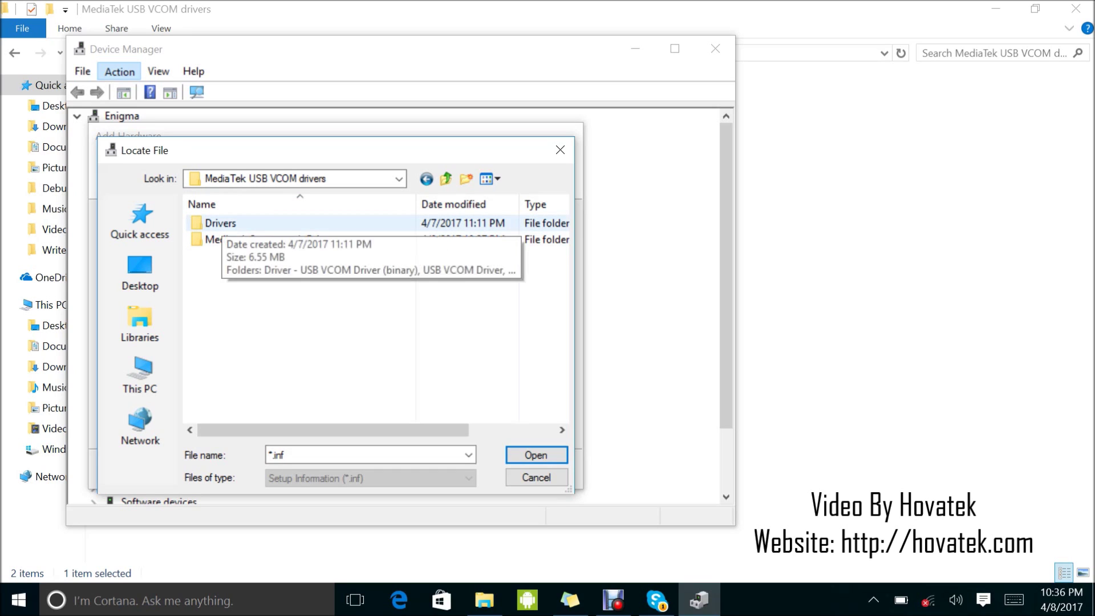
double_click(220, 223)
click(245, 240)
double_click(245, 240)
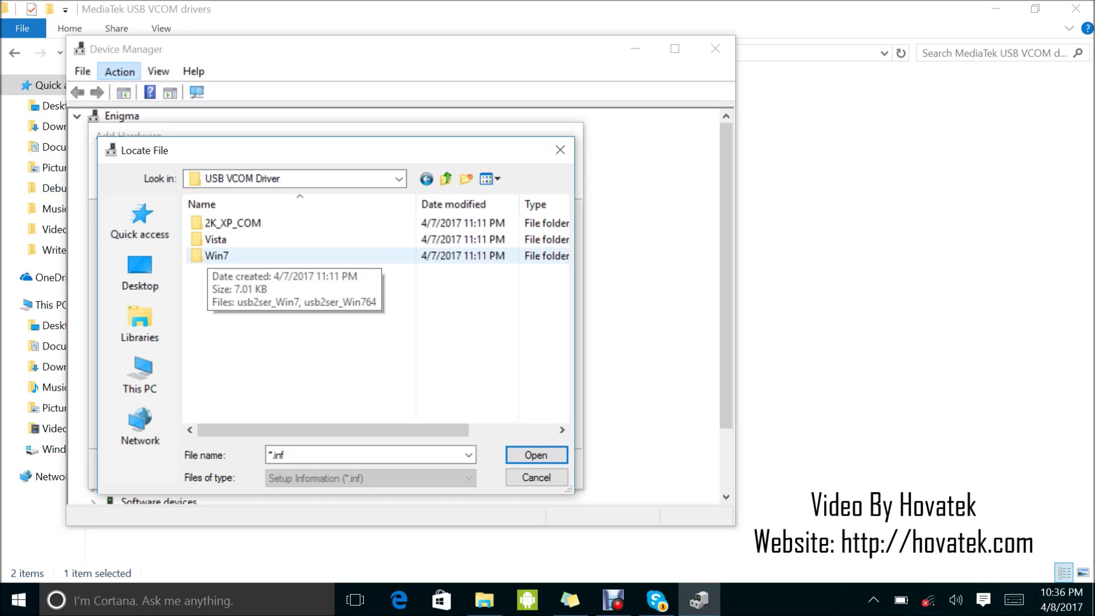
double_click(211, 256)
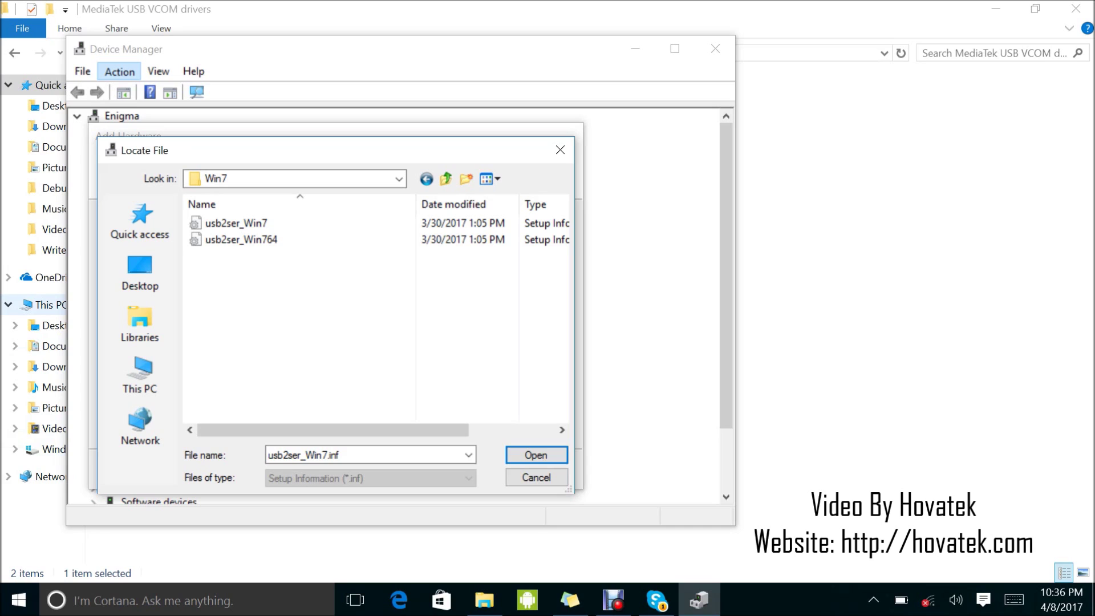
- Check the Windows system type in the properties of This PC, and return to the driver file selection
right_click(52, 304)
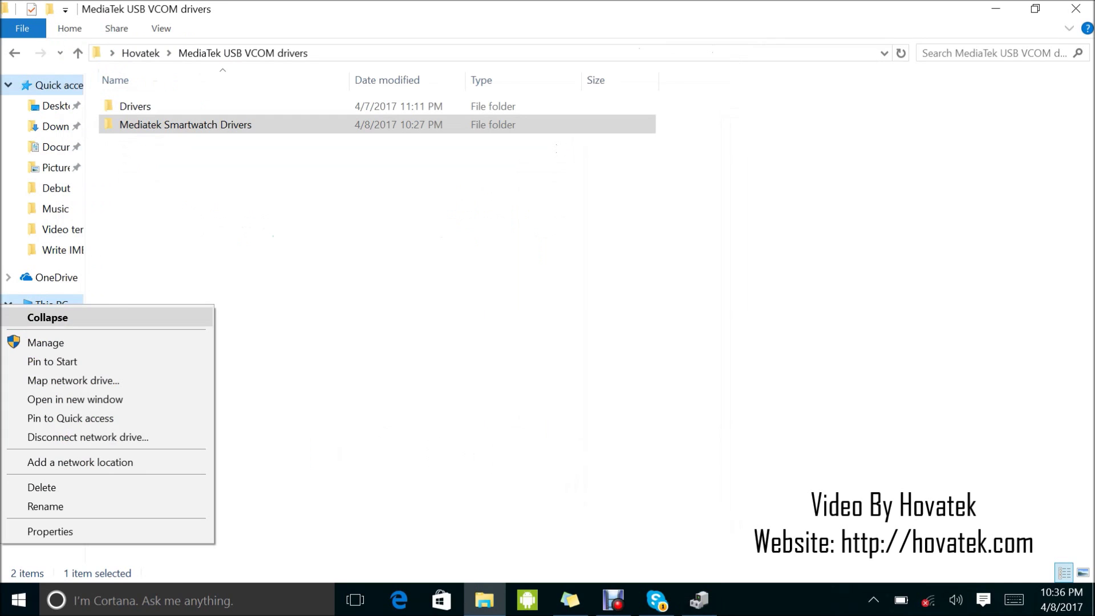
click(50, 531)
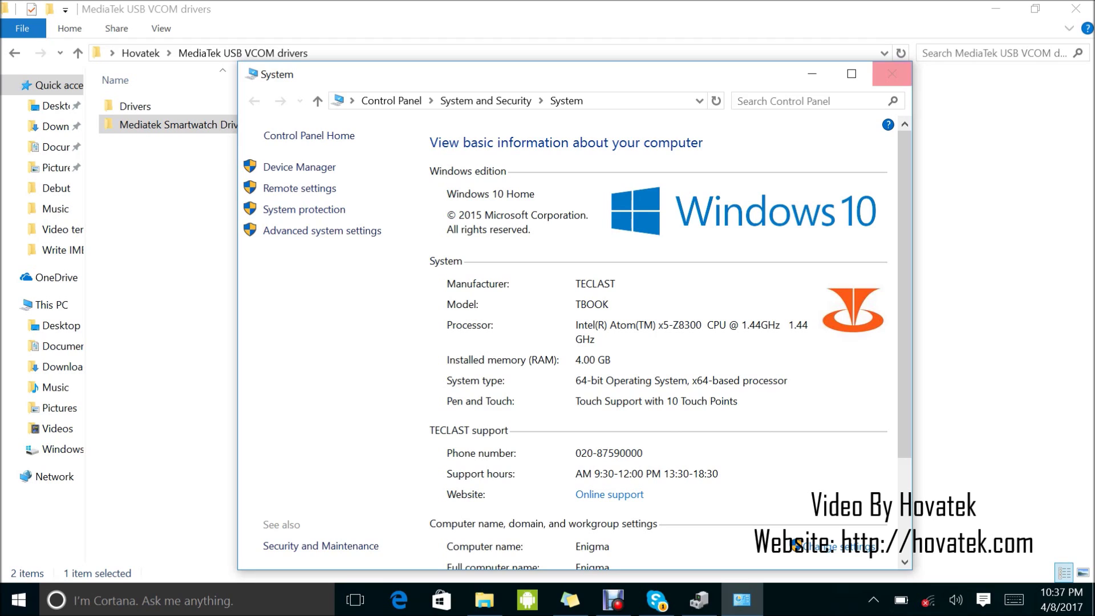
click(892, 73)
click(698, 599)
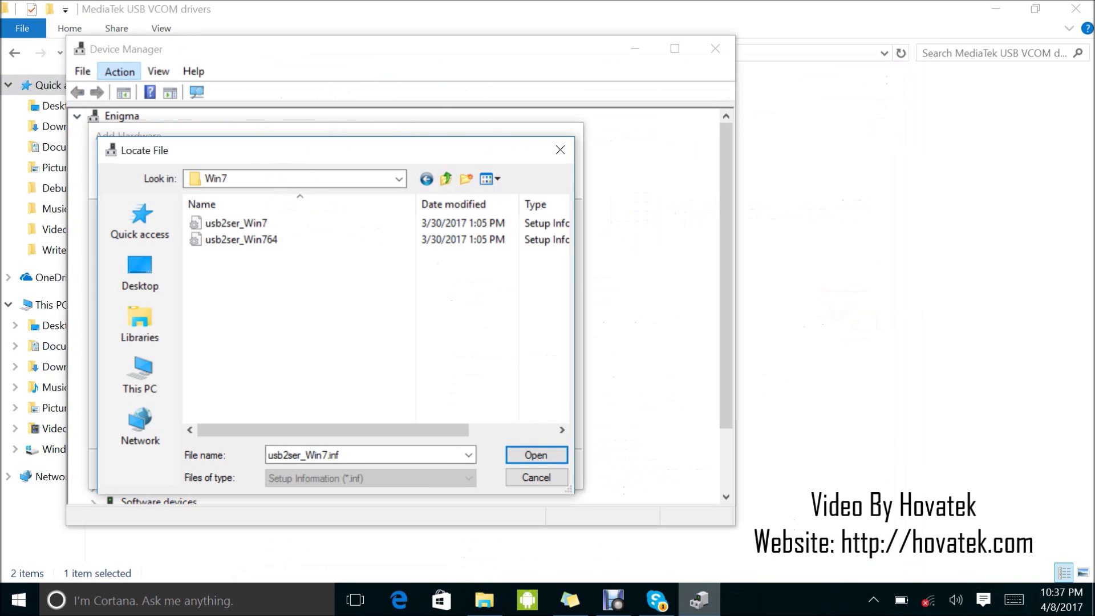
- Load the usb2ser_Win764 setup information file as the driver source
click(241, 239)
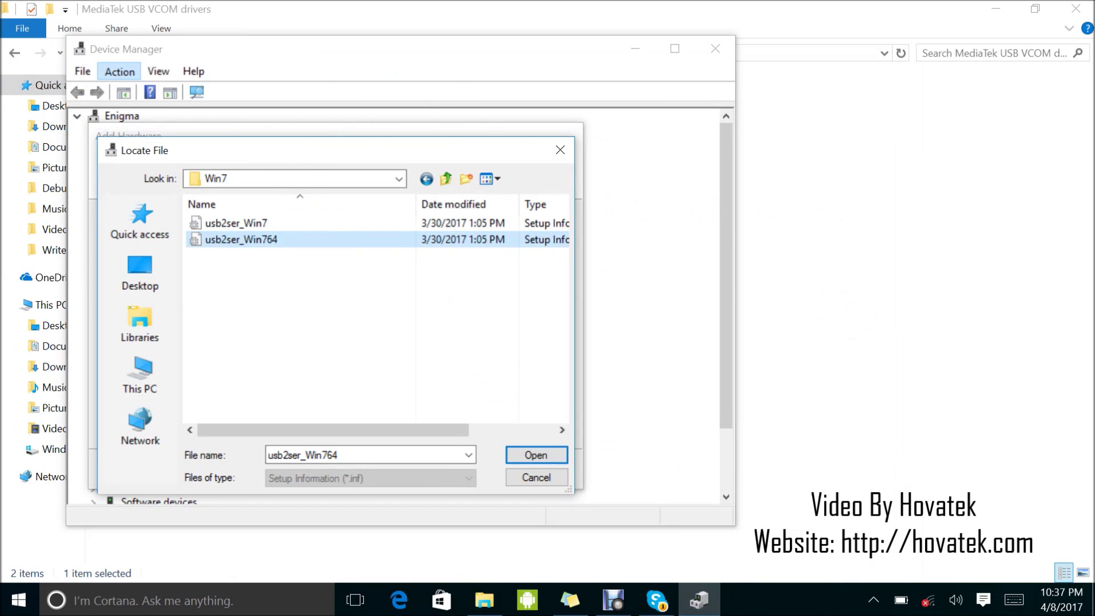
key(Return)
key(Tab)
key(Return)
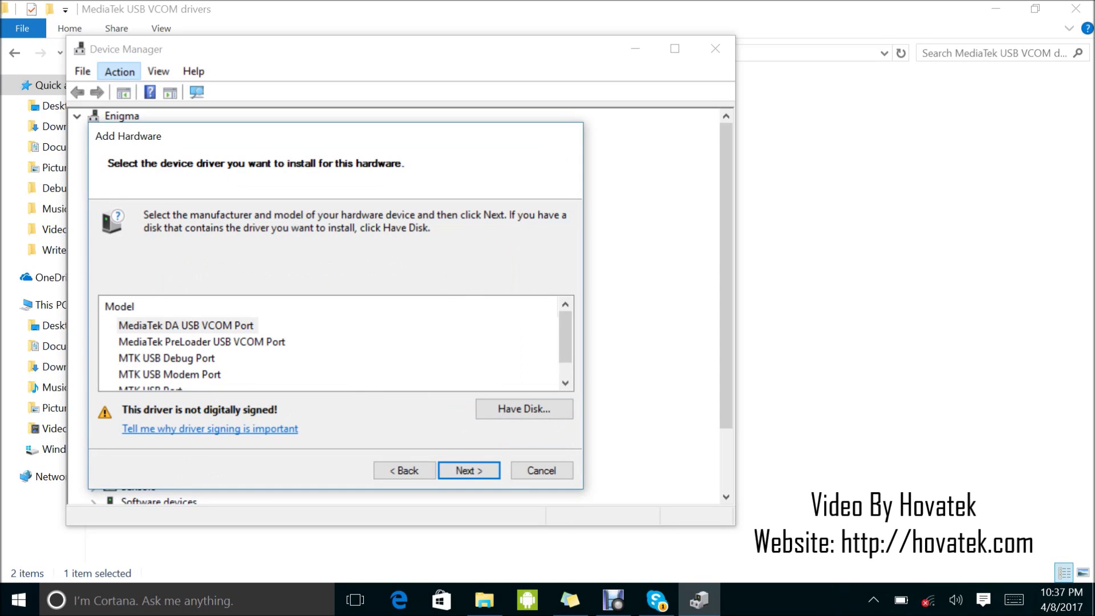
- Install the MediaTek PreLoader USB VCOM Port model and finish the Add Hardware wizard
click(202, 342)
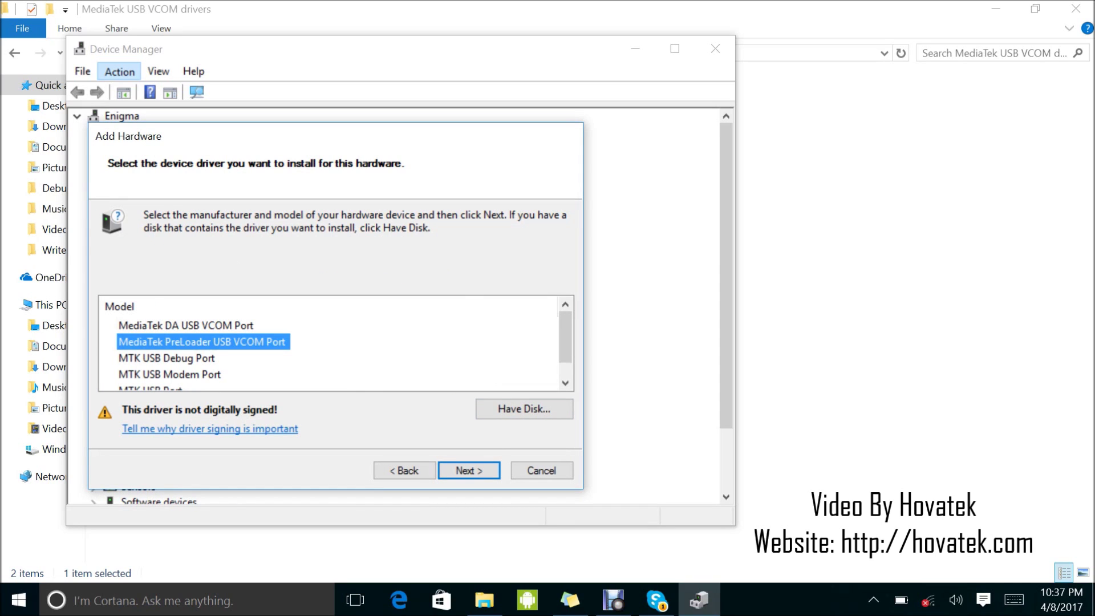
key(Return)
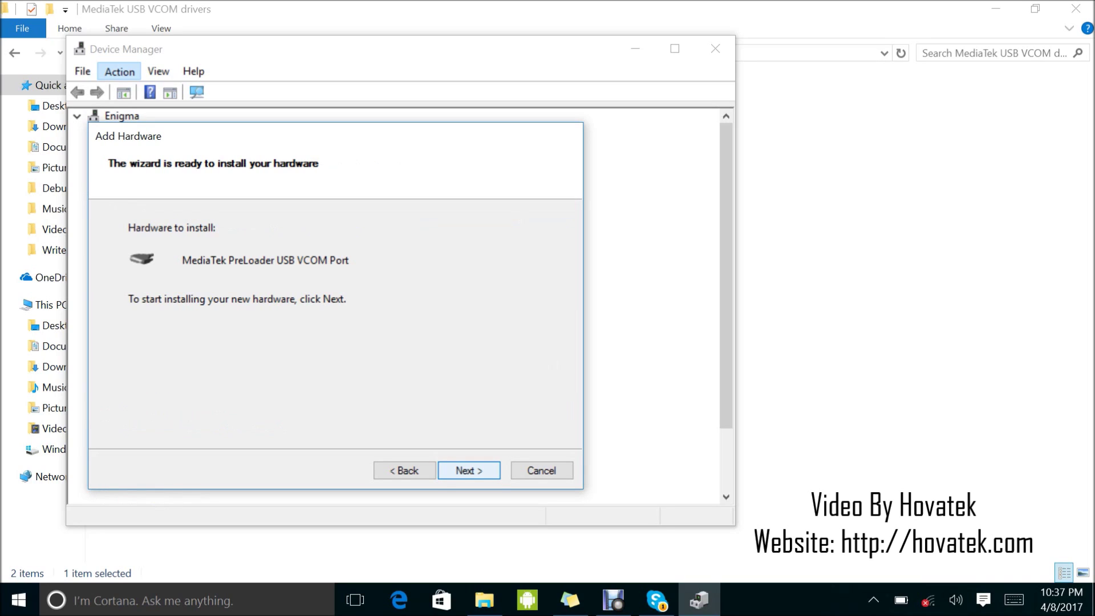
key(Return)
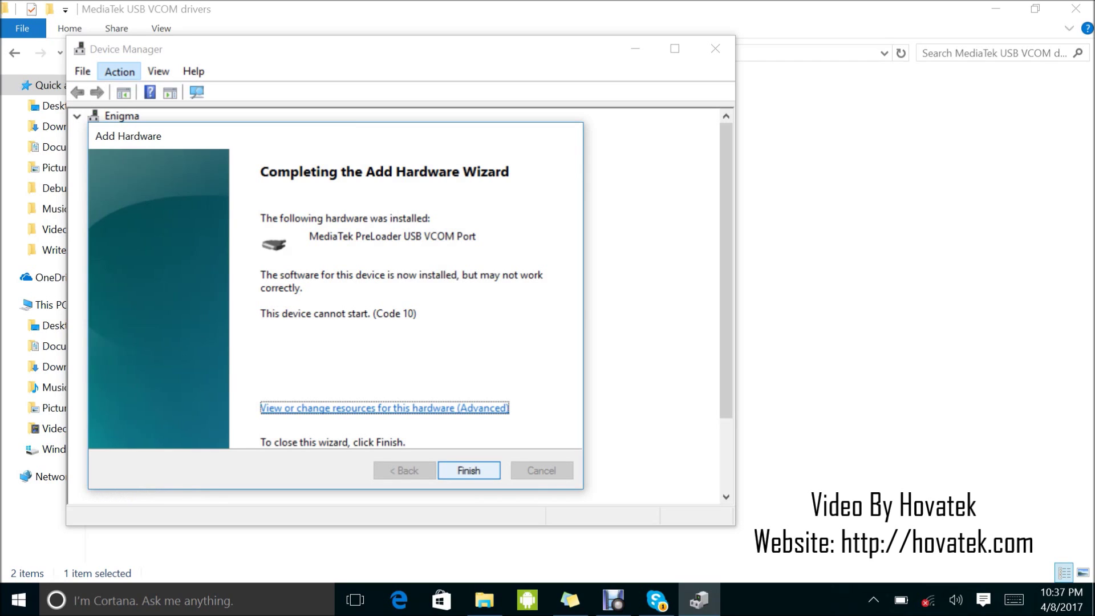
key(Return)
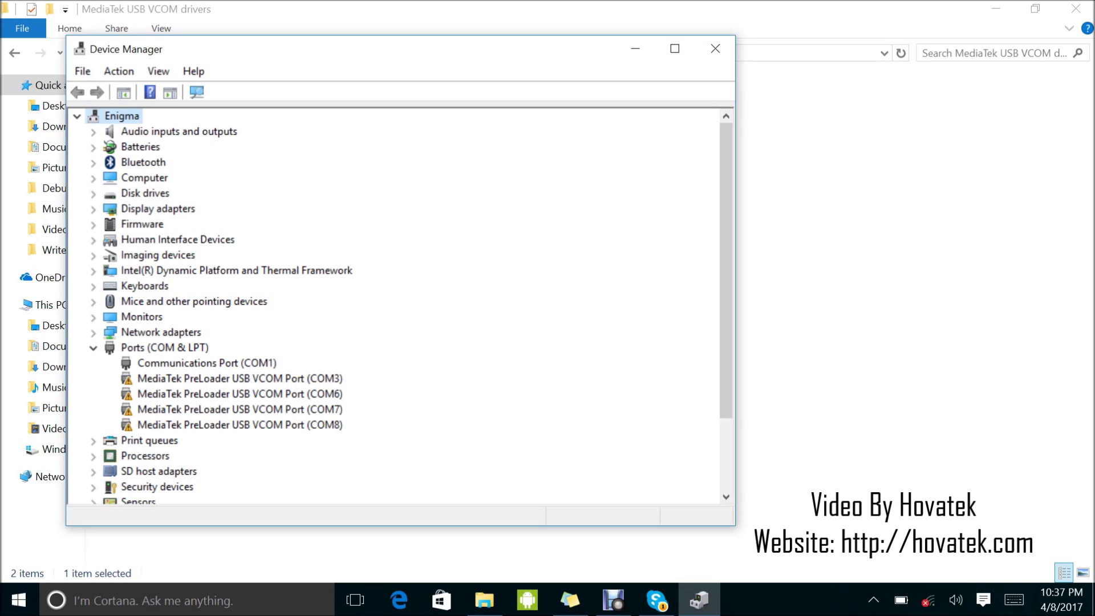
- Switch to File Explorer and examine the Windows 10 MTK VCOM USB Preloader Drivers folder inside Mediatek Smartwatch Drivers
key(alt+Tab)
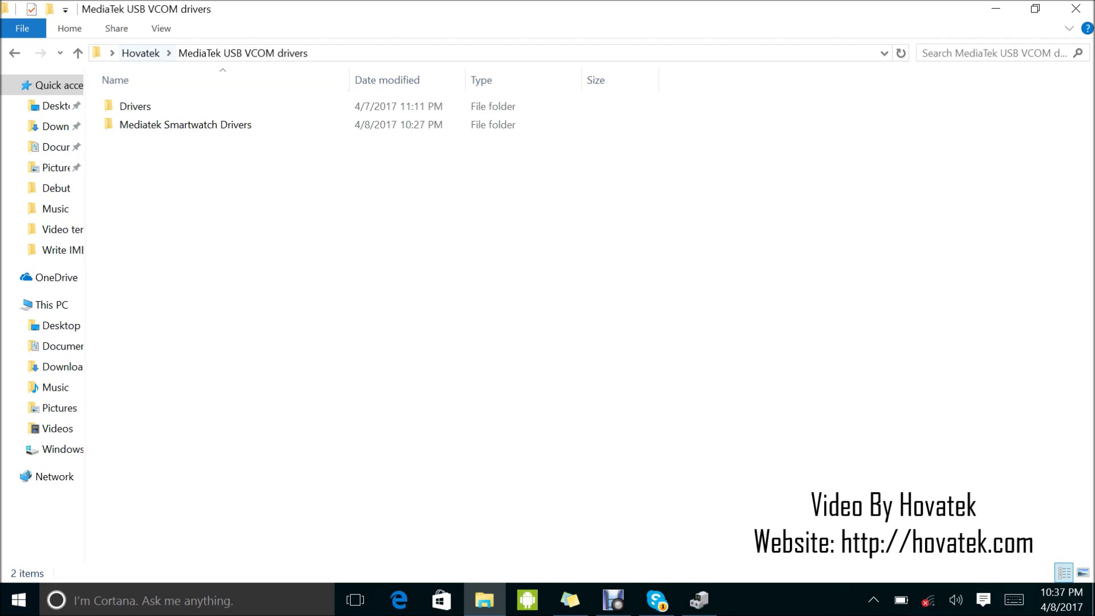
click(140, 53)
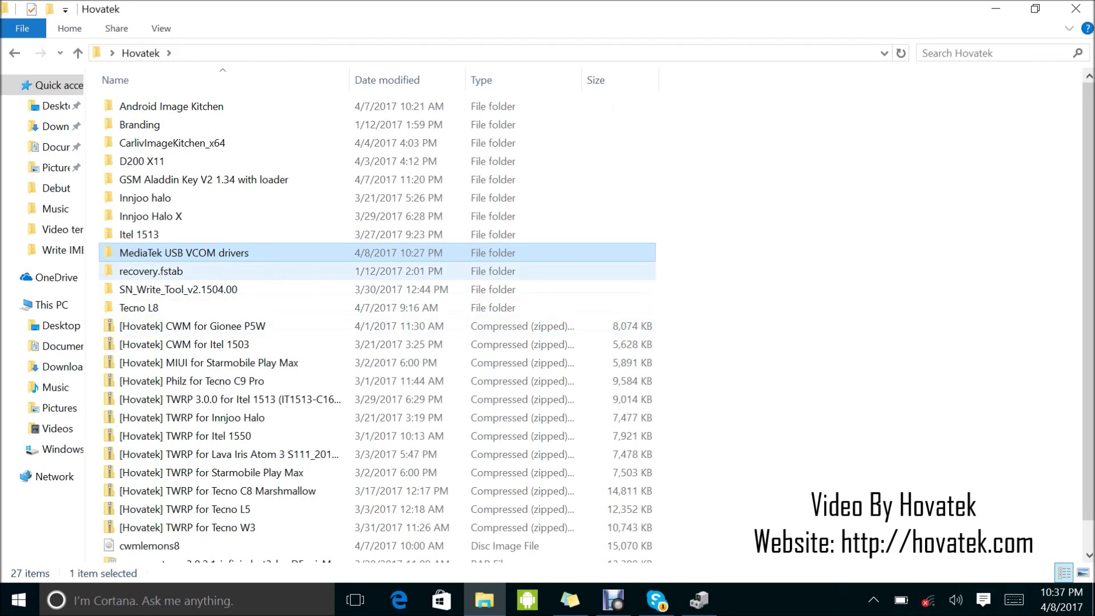
key(Return)
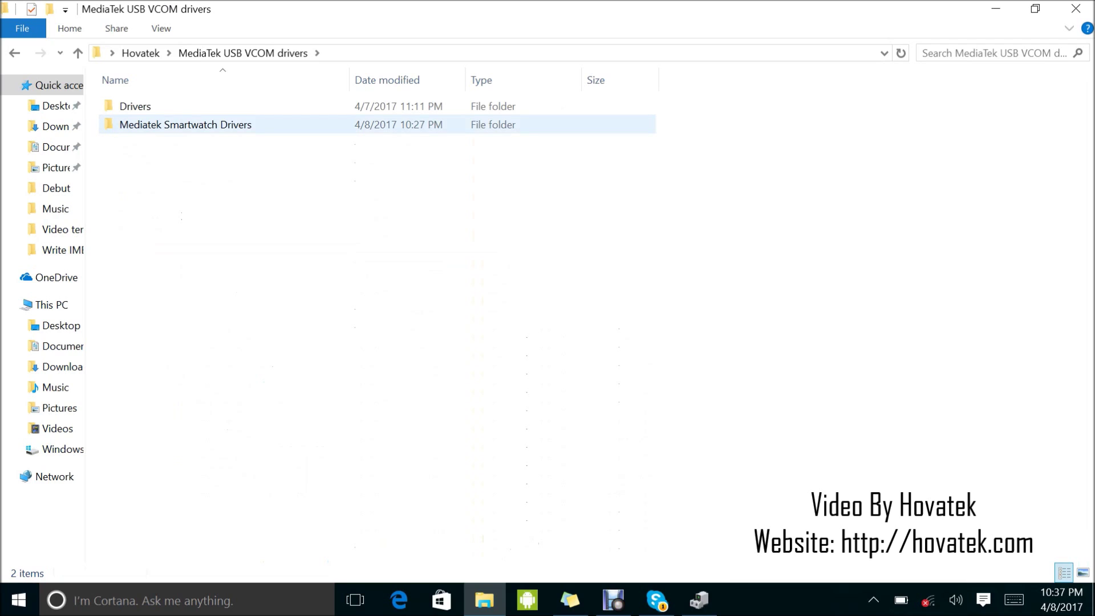
double_click(150, 125)
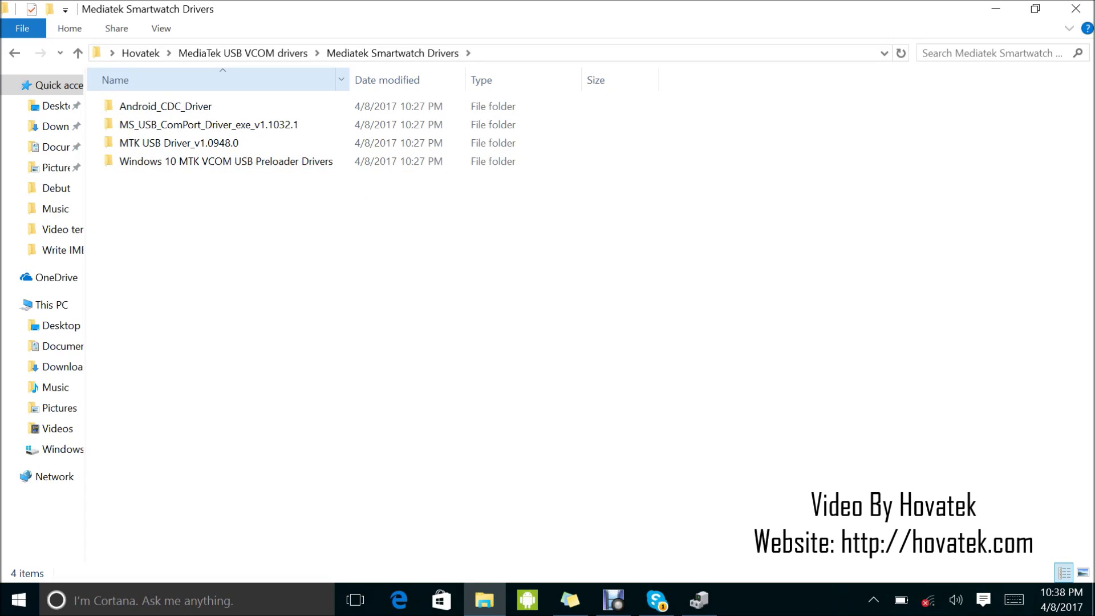
double_click(226, 161)
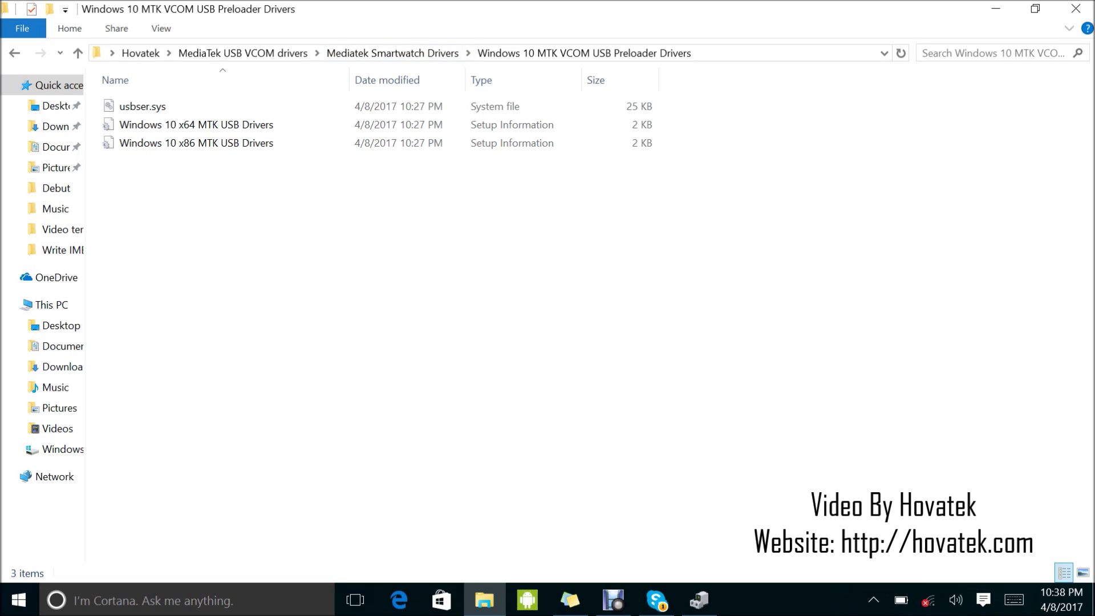
click(393, 53)
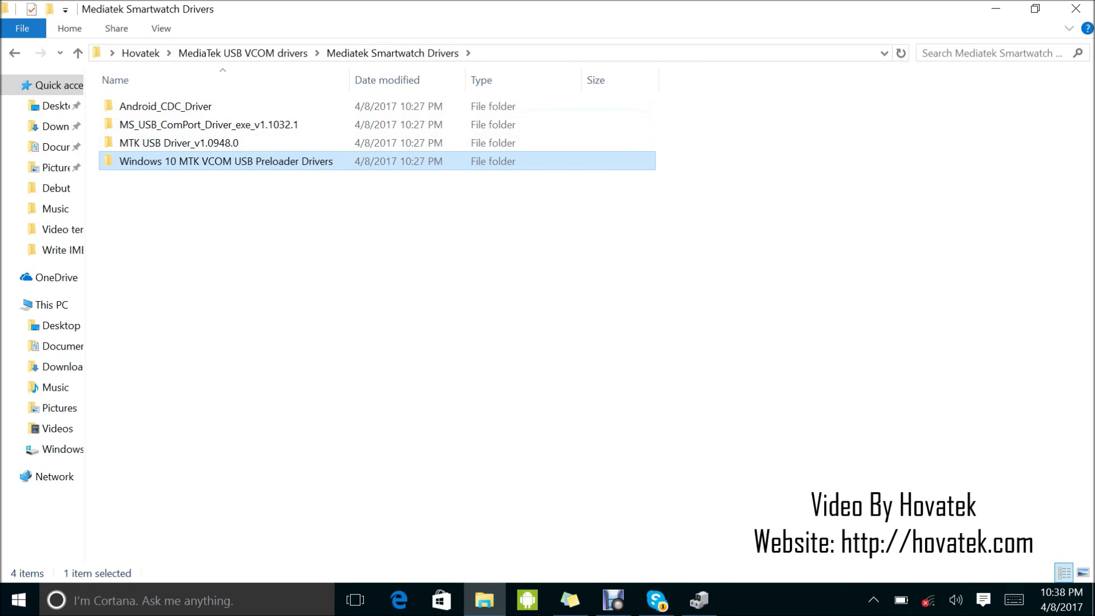
- Switch to Device Manager and start adding legacy hardware, choosing manual selection from the list with Show All Devices
click(699, 600)
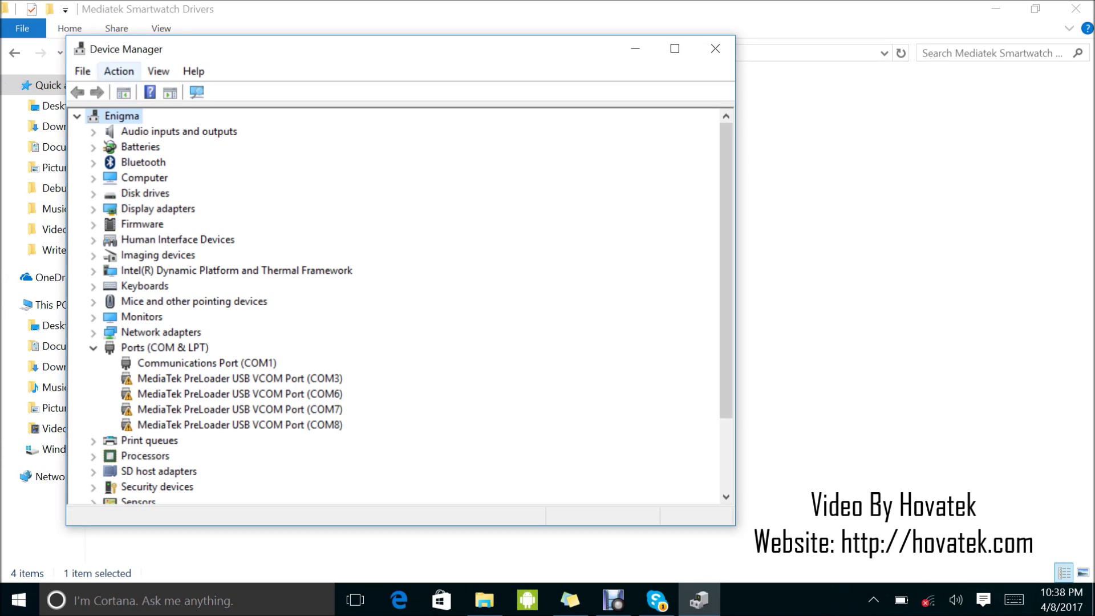
click(119, 72)
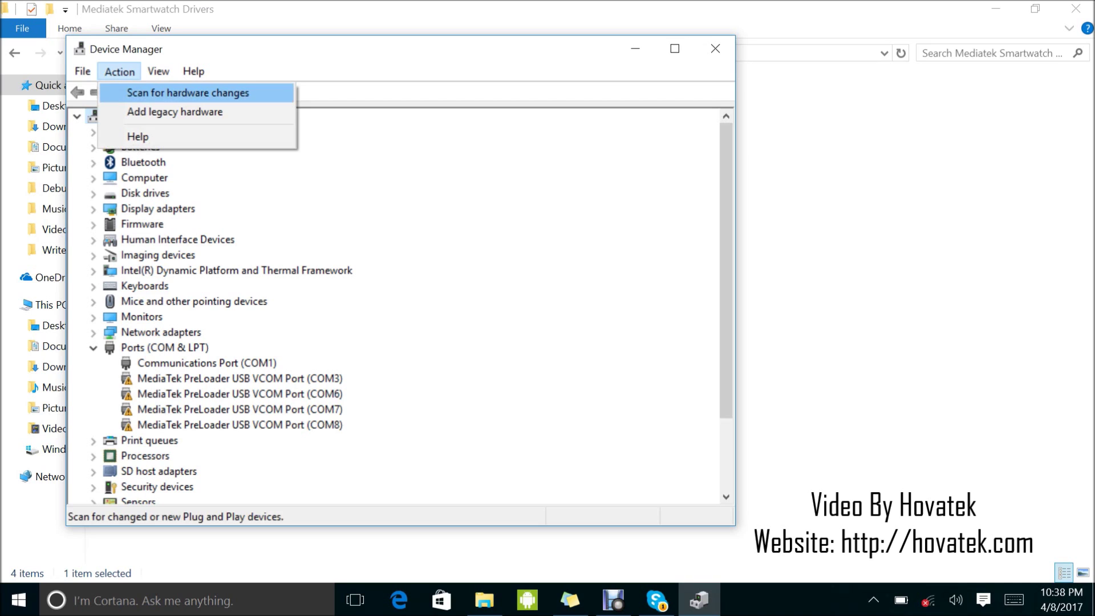
key(Down)
key(Return)
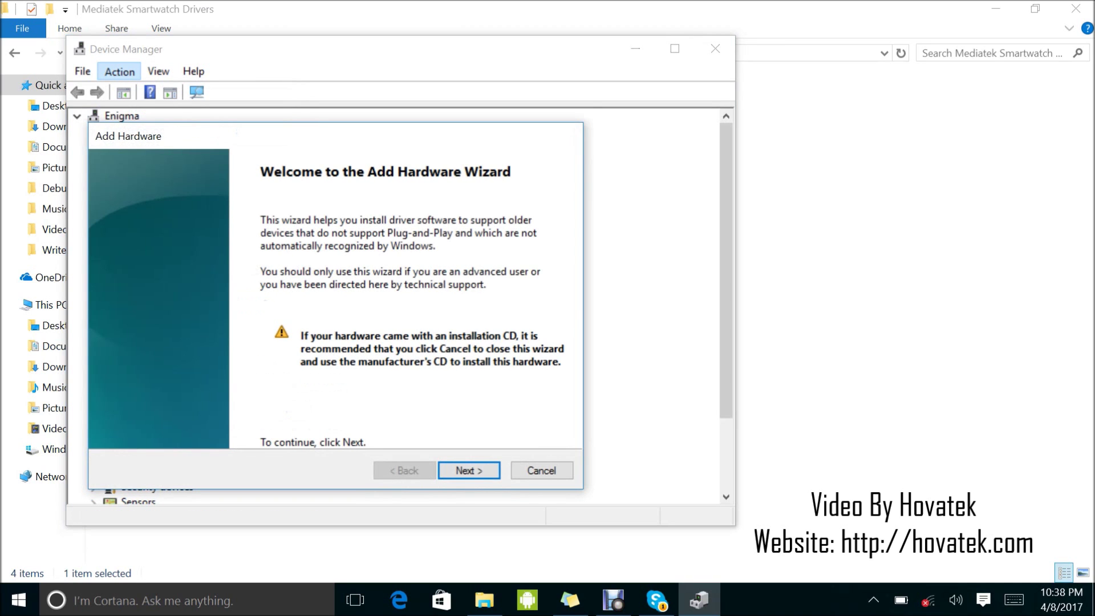
key(Return)
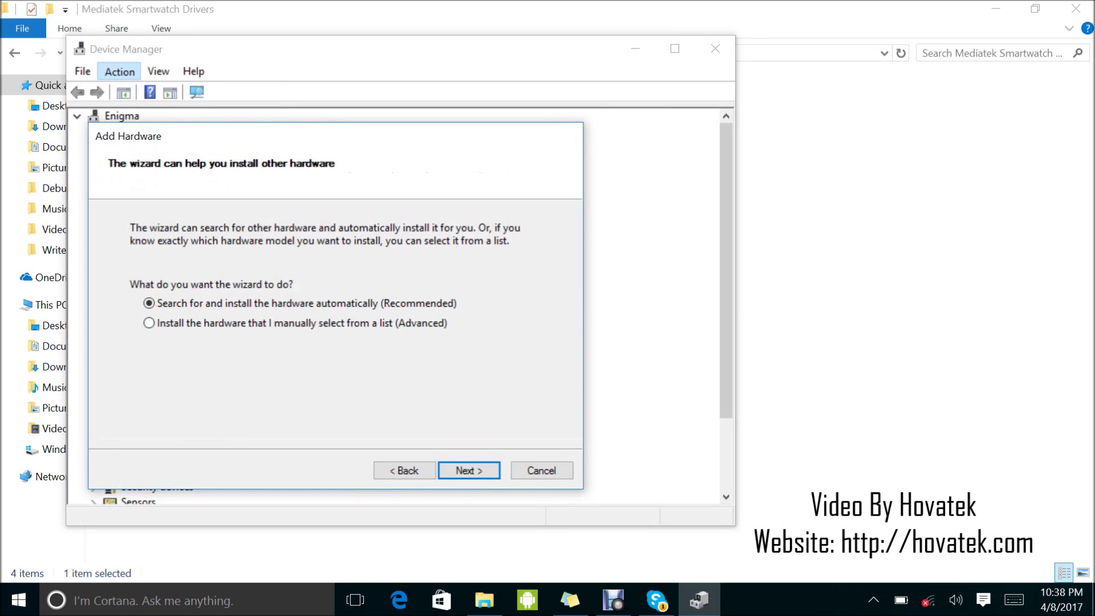
key(Down)
key(Return)
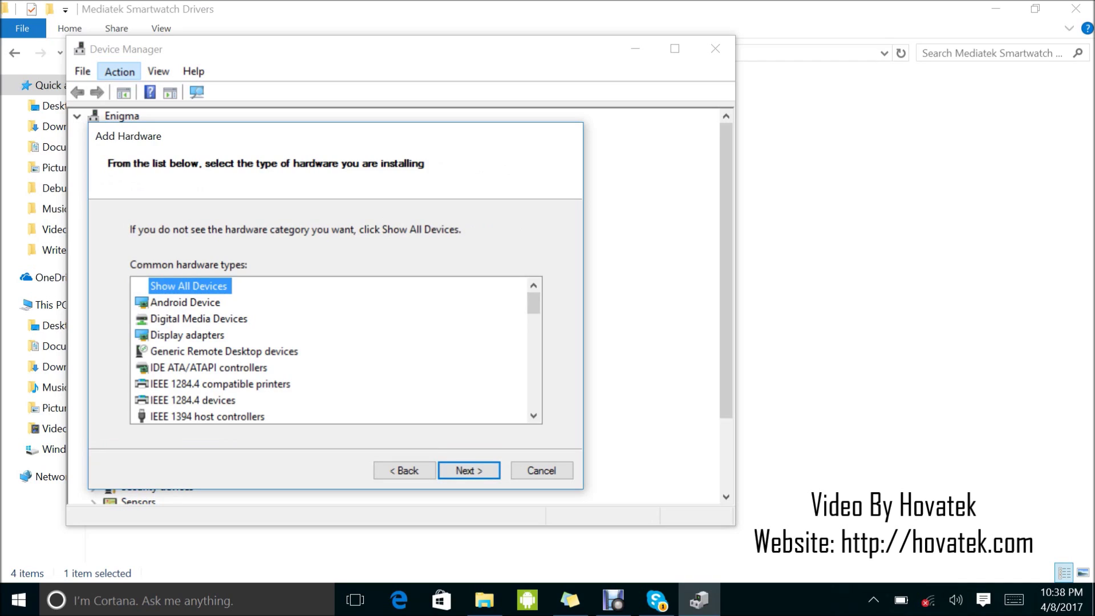
key(Return)
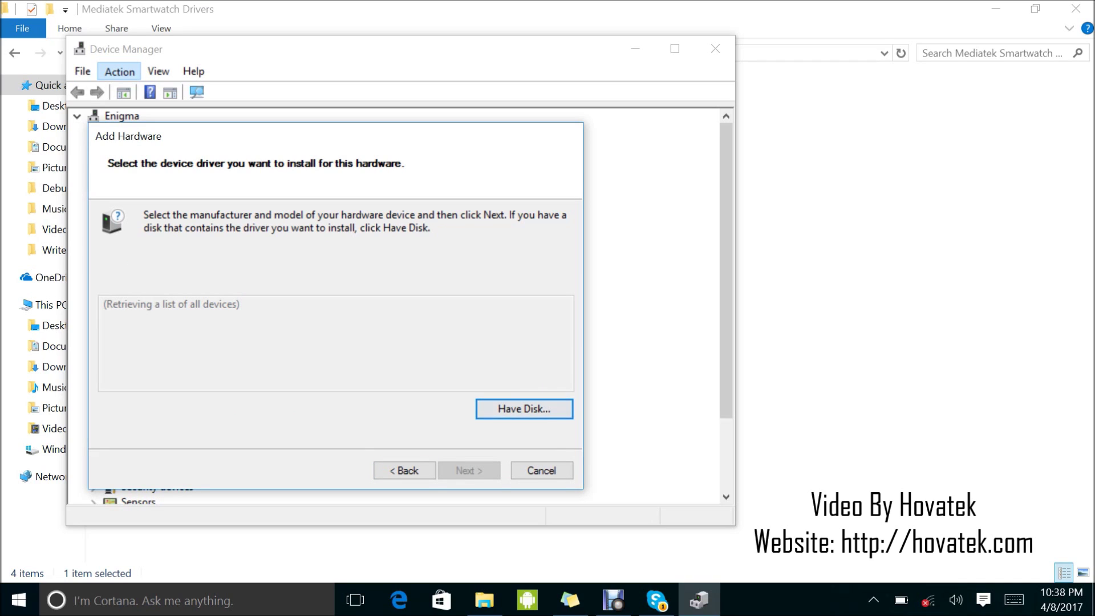
- Load the setup information file from the Android_CDC_Driver folder inside Mediatek Smartwatch Drivers as the driver source
key(Return)
key(Tab)
key(Return)
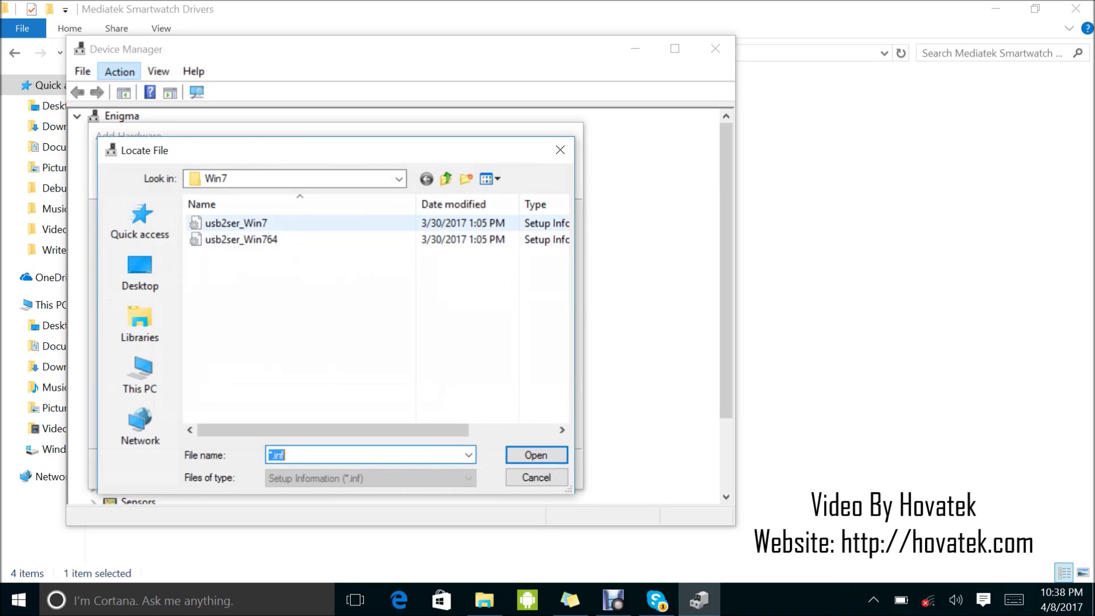
click(446, 178)
click(446, 178)
click(446, 178)
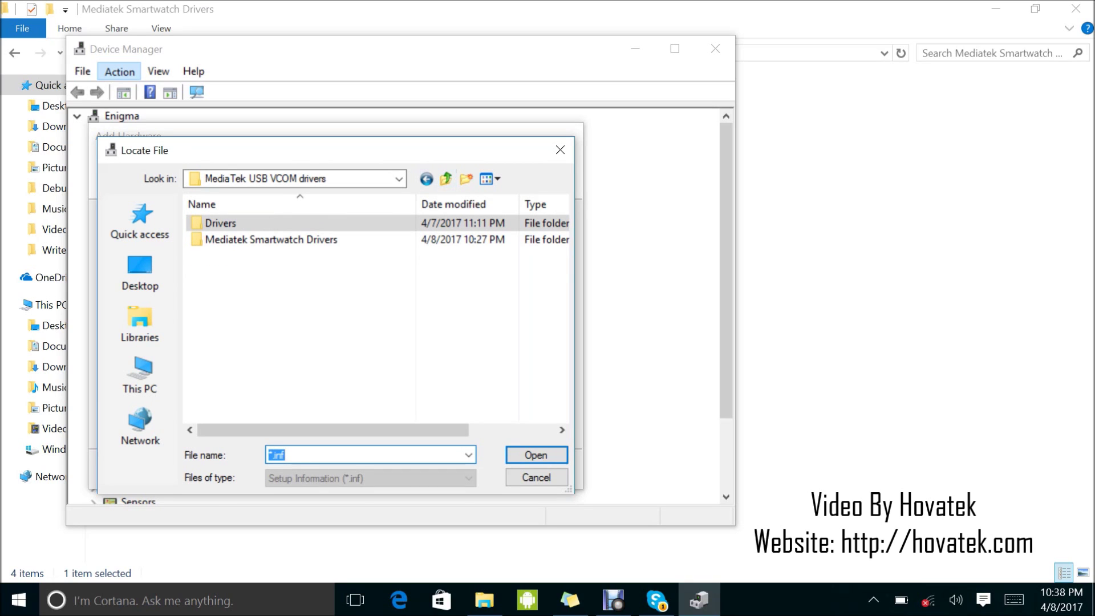
double_click(239, 239)
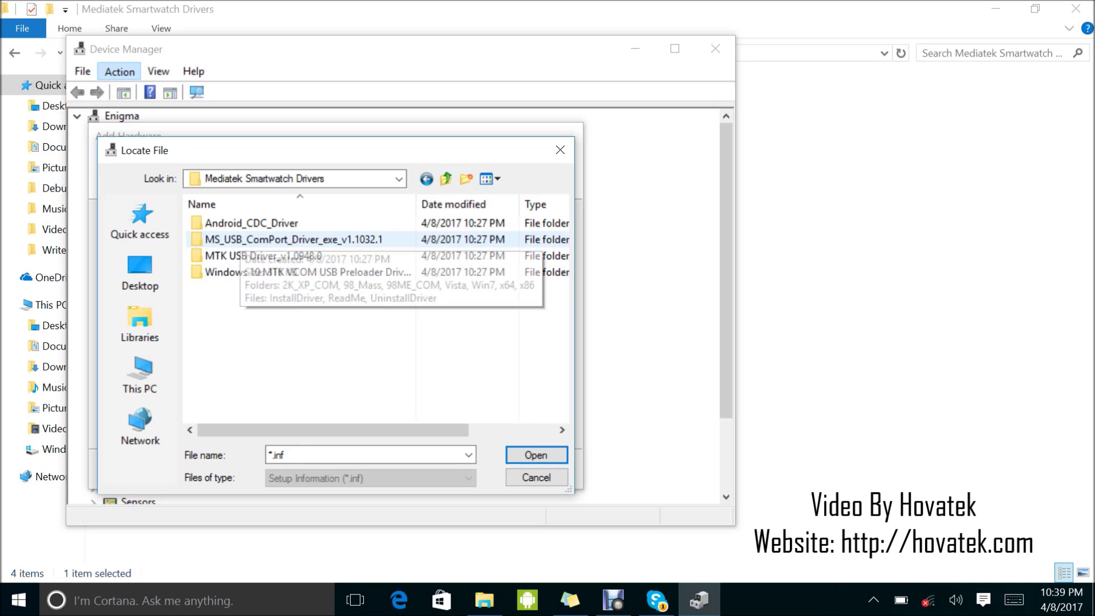
double_click(246, 223)
click(268, 272)
click(537, 455)
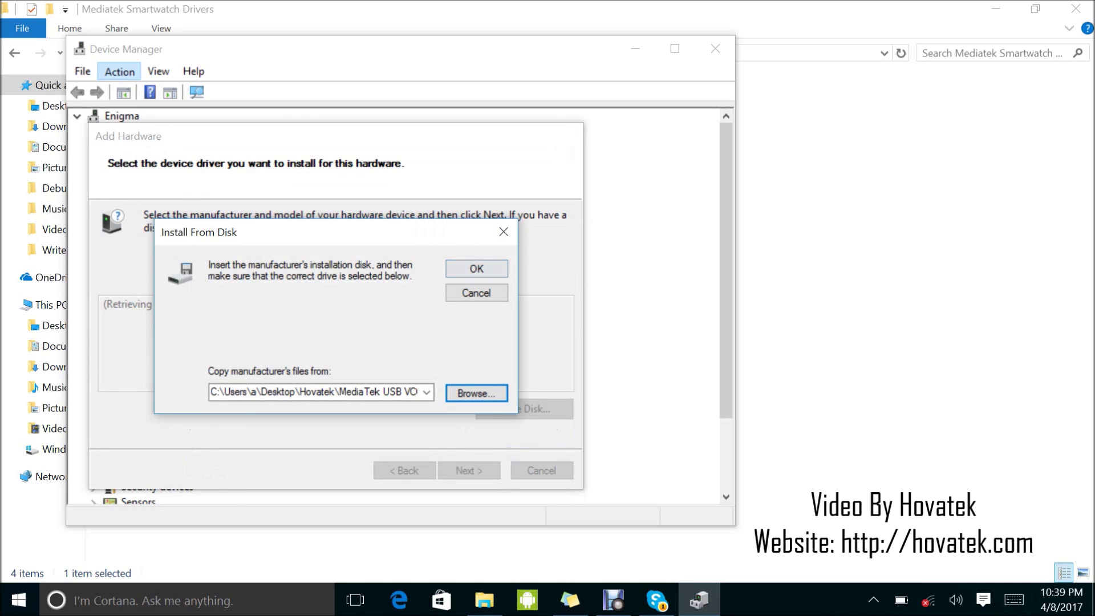
click(476, 268)
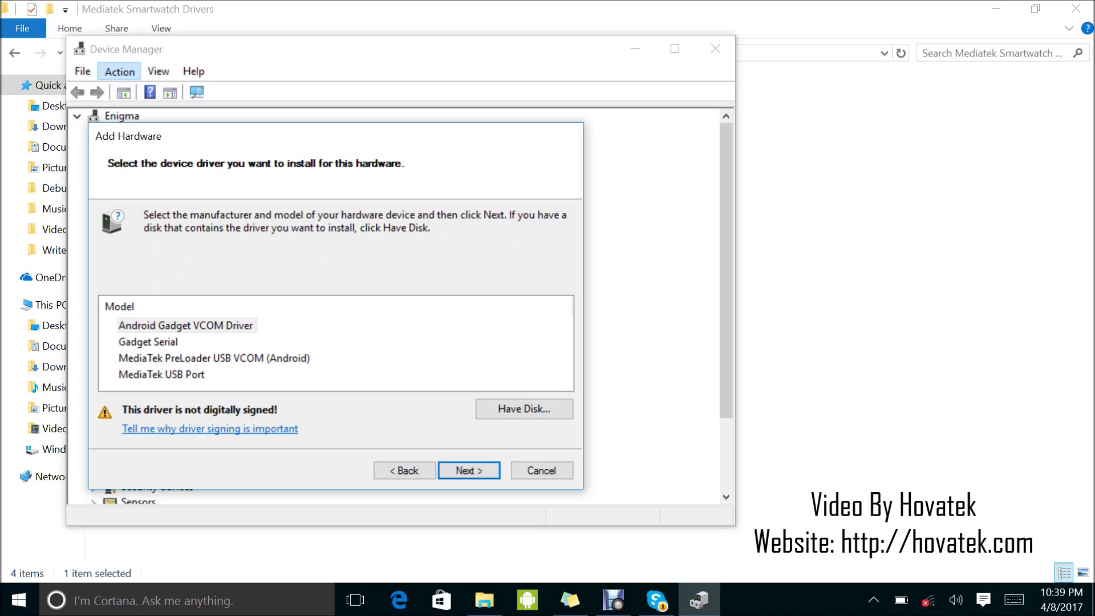
- Install the Android Gadget VCOM Driver model, allowing the unverified driver software, and finish the Add Hardware wizard
click(214, 357)
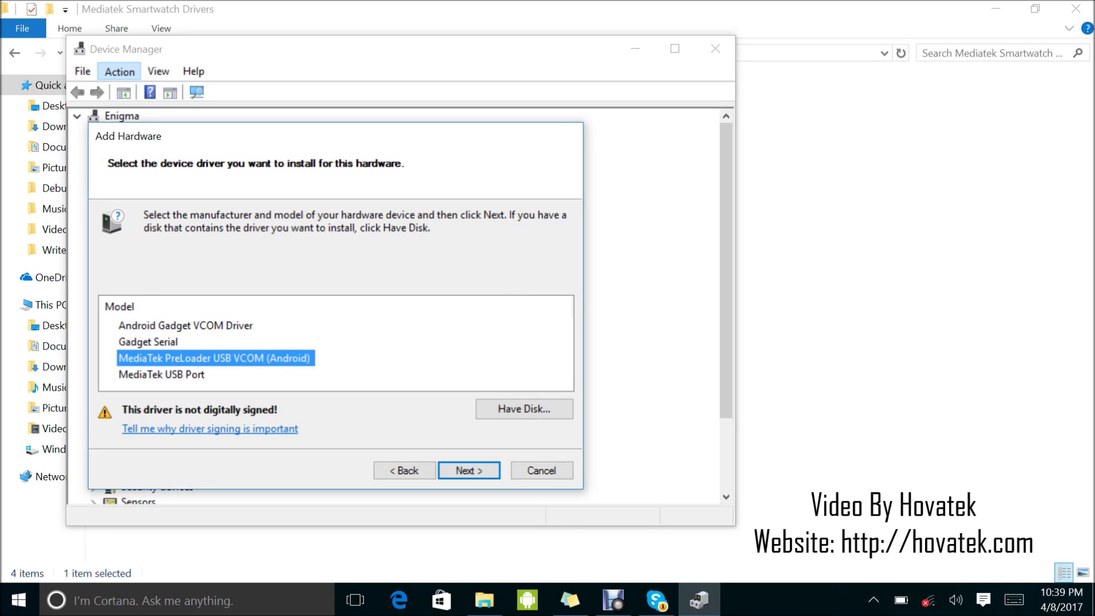
click(186, 325)
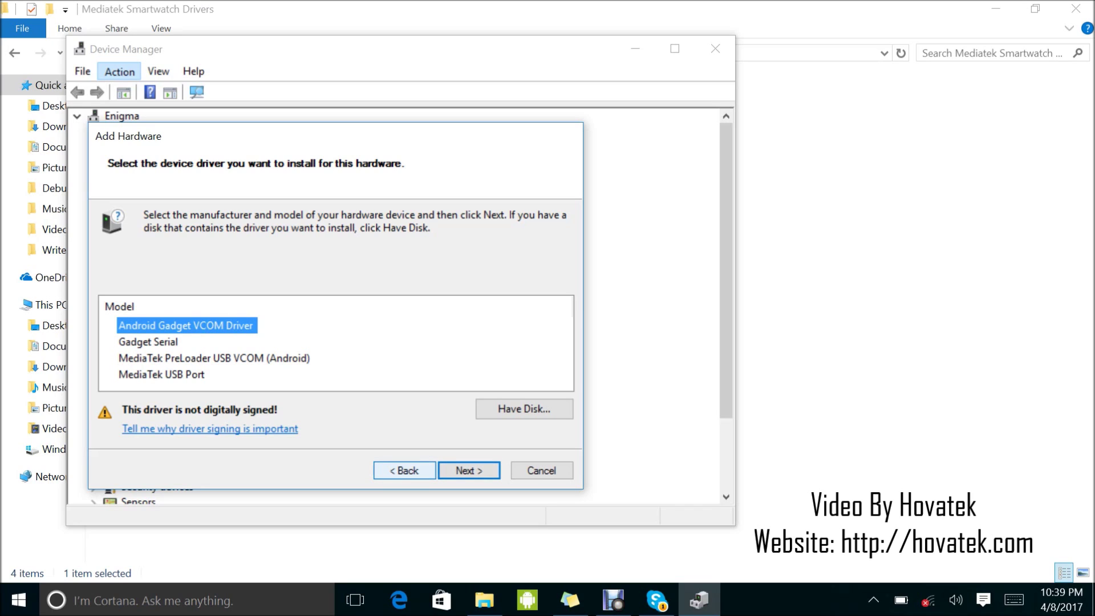
click(469, 470)
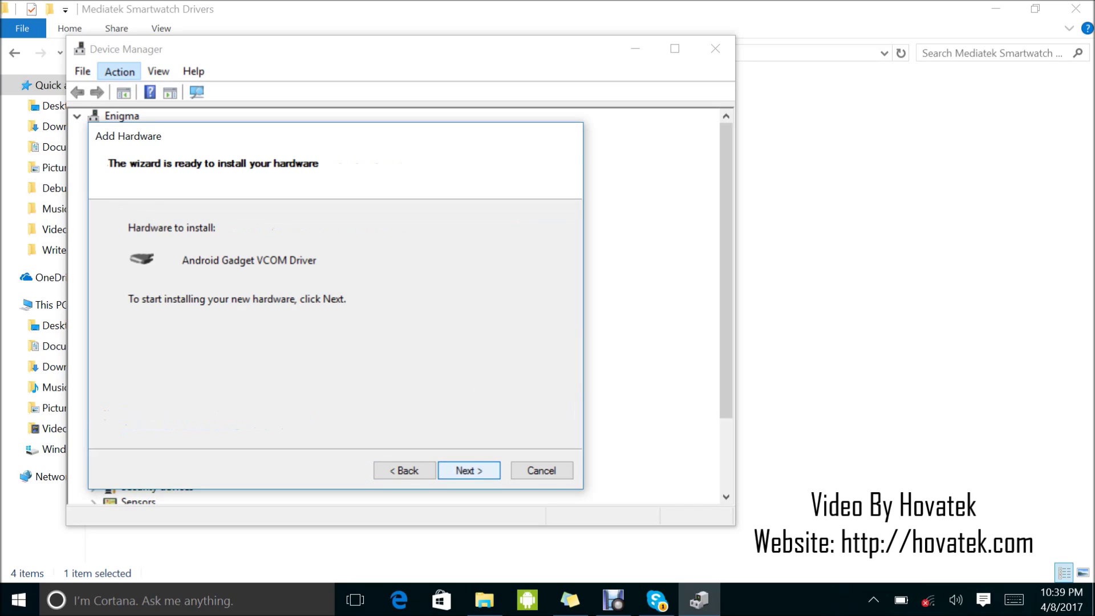
key(Return)
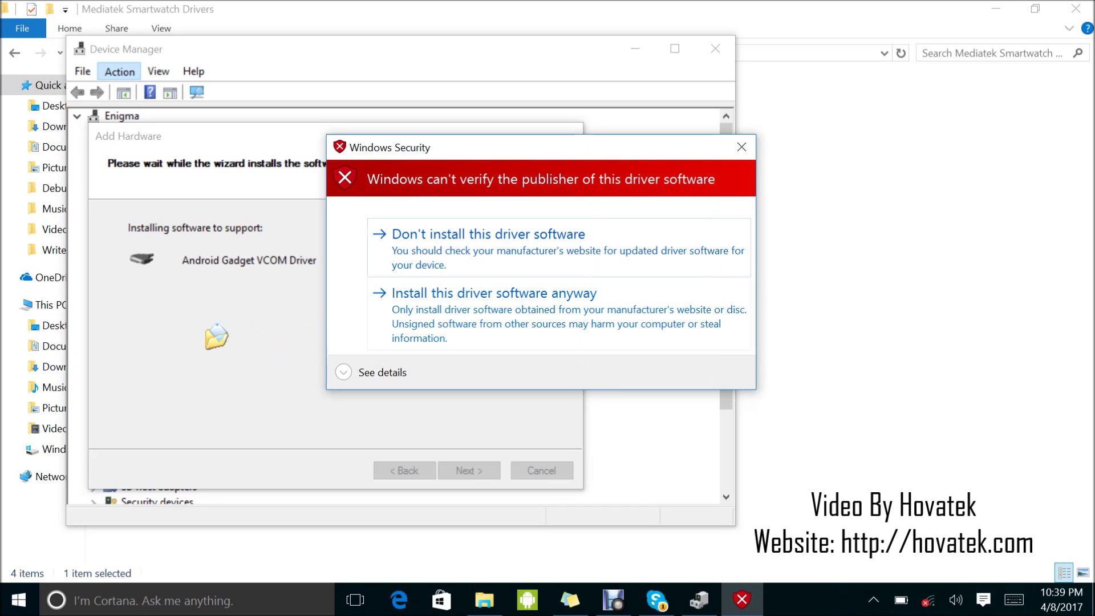
key(alt+i)
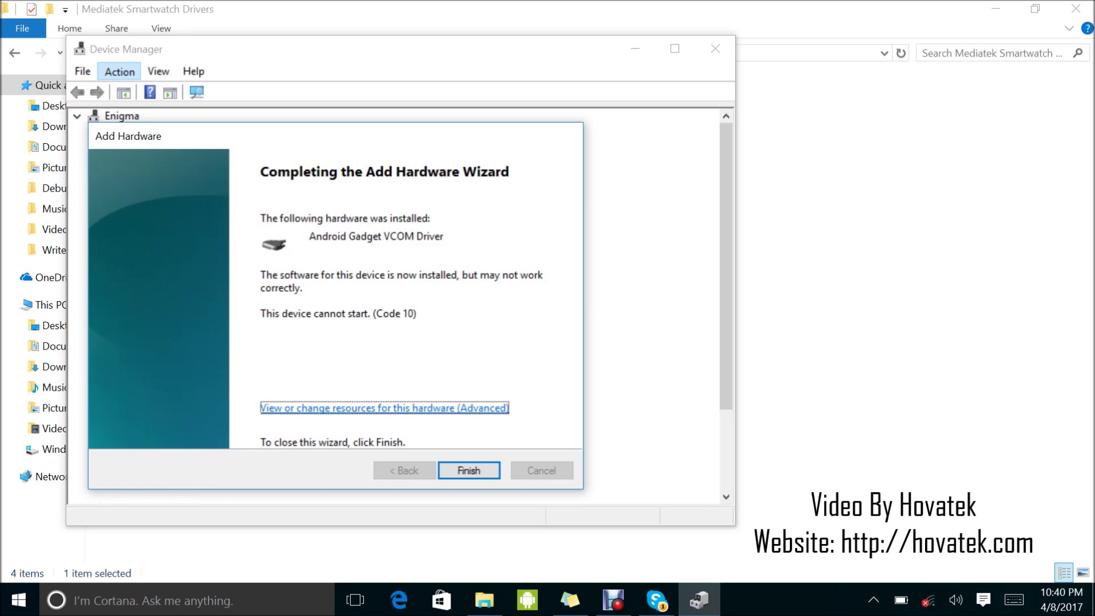
key(Return)
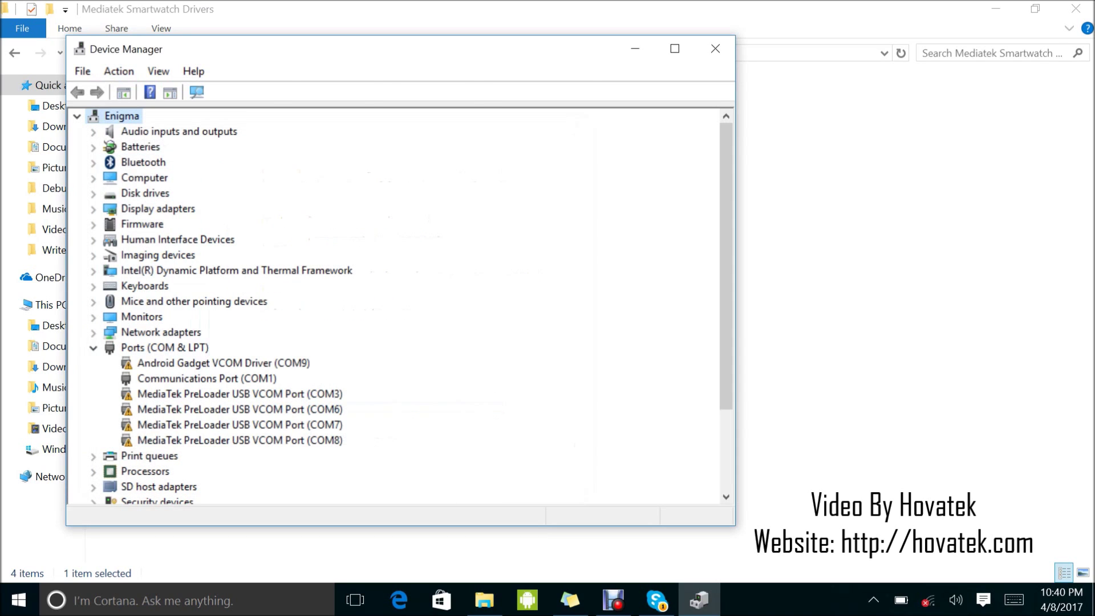
- Switch to File Explorer and run InstallDriver from the MS_USB_ComPort_Driver_exe_v1.1032.1 folder, allowing it to run anyway
key(alt+Tab)
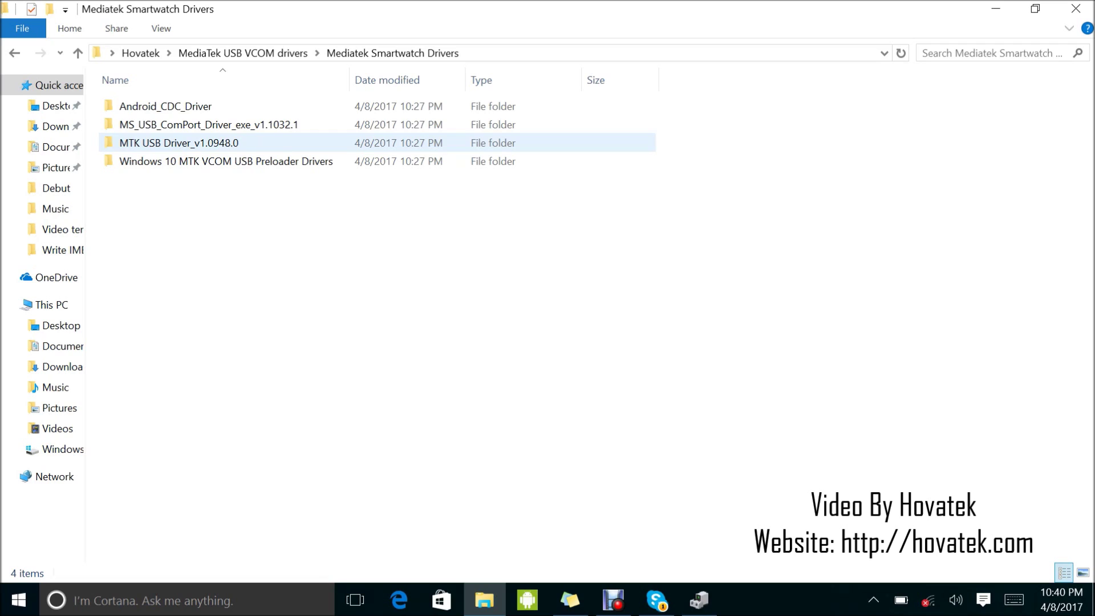
key(Up)
key(Up)
double_click(209, 124)
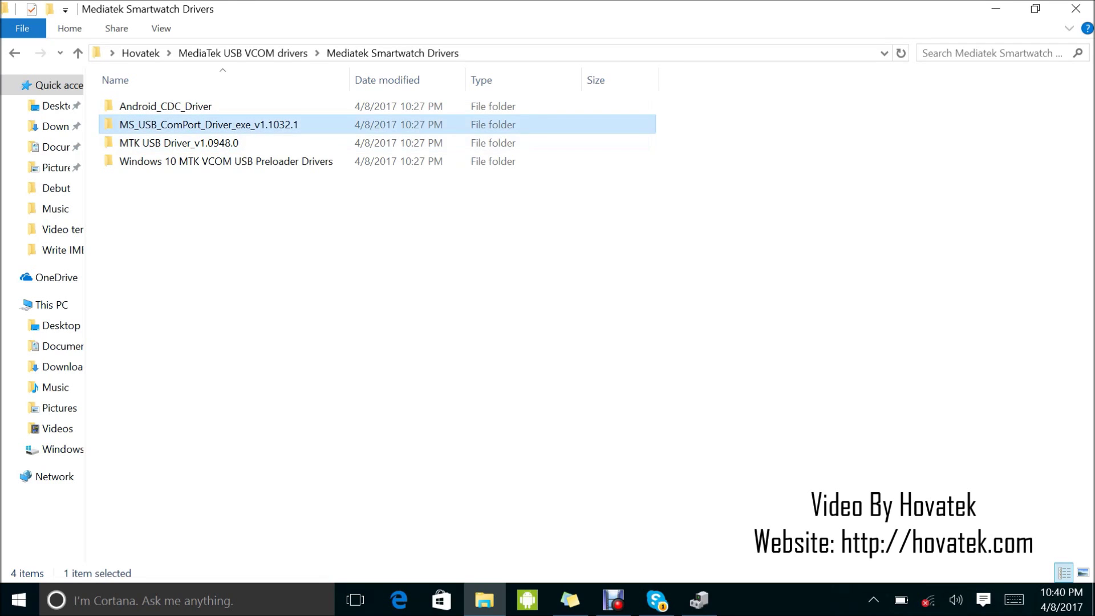
click(146, 234)
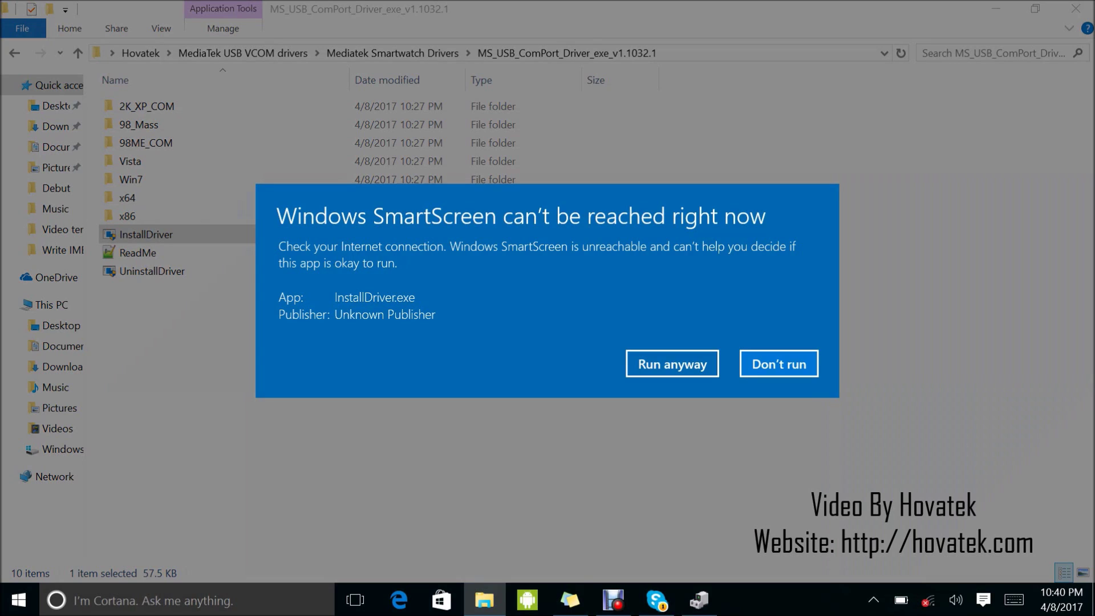
click(673, 364)
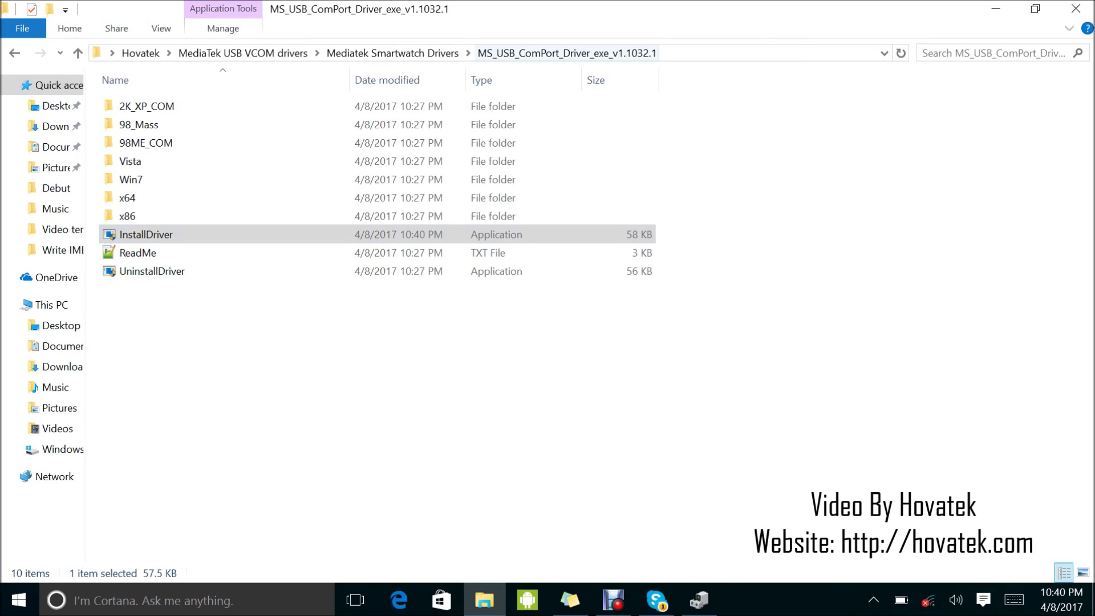
- Try to install the USB driver with InstallDriver from the MTK USB Driver_v1.0948.0 folder, allowing it to run anyway, and exit the installer
click(393, 53)
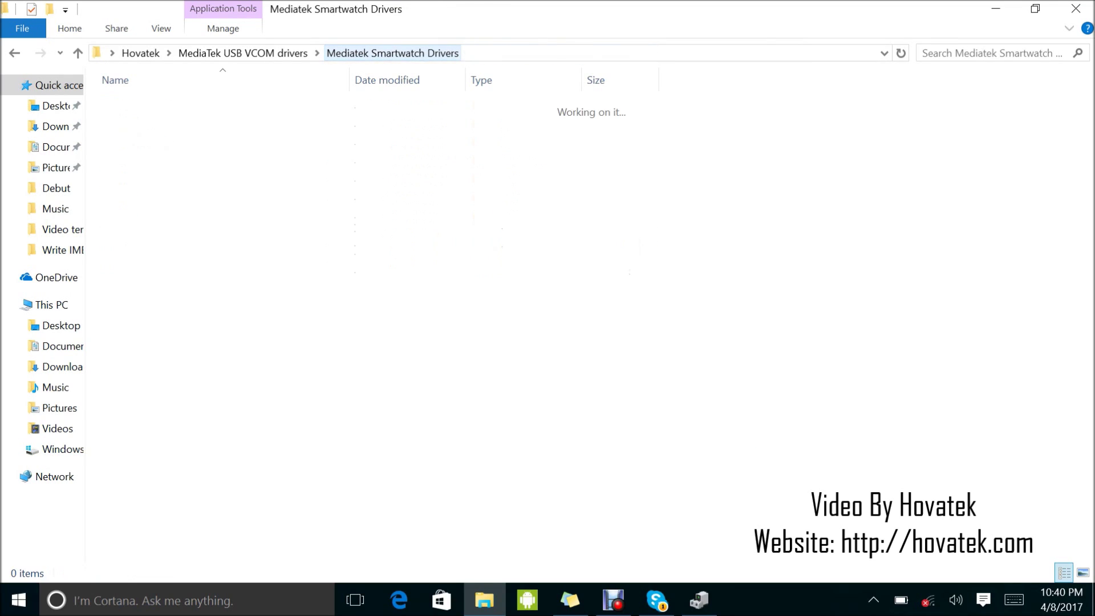
click(171, 142)
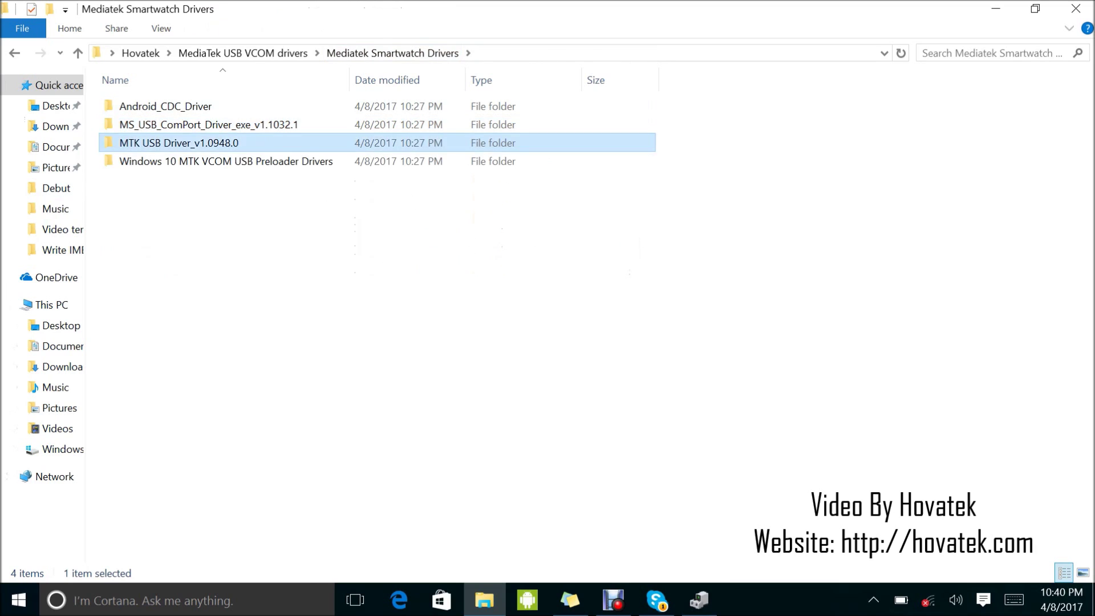
key(Return)
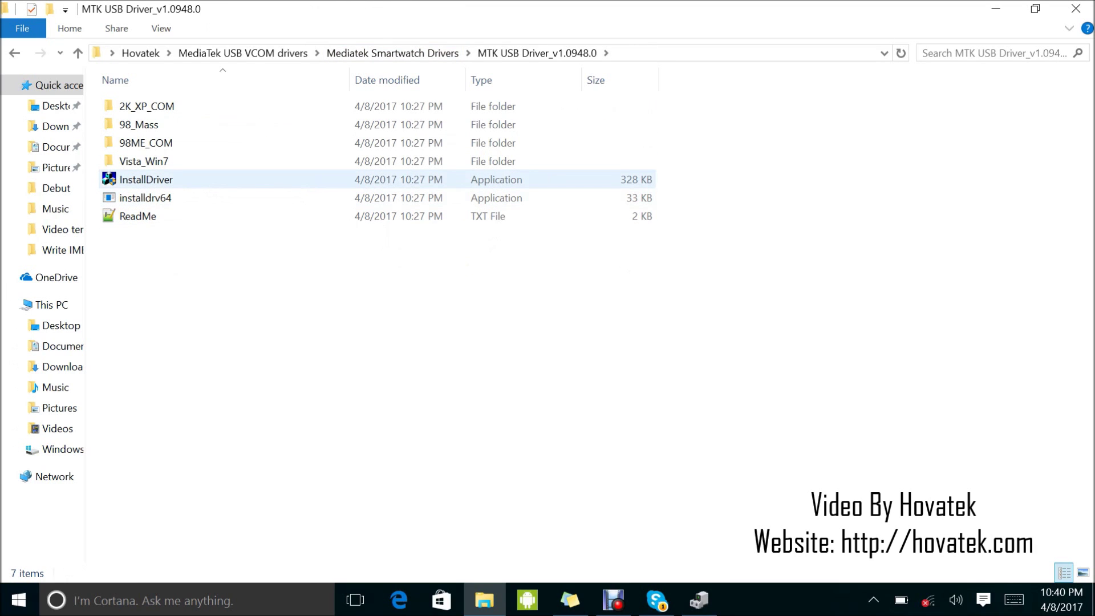
double_click(147, 180)
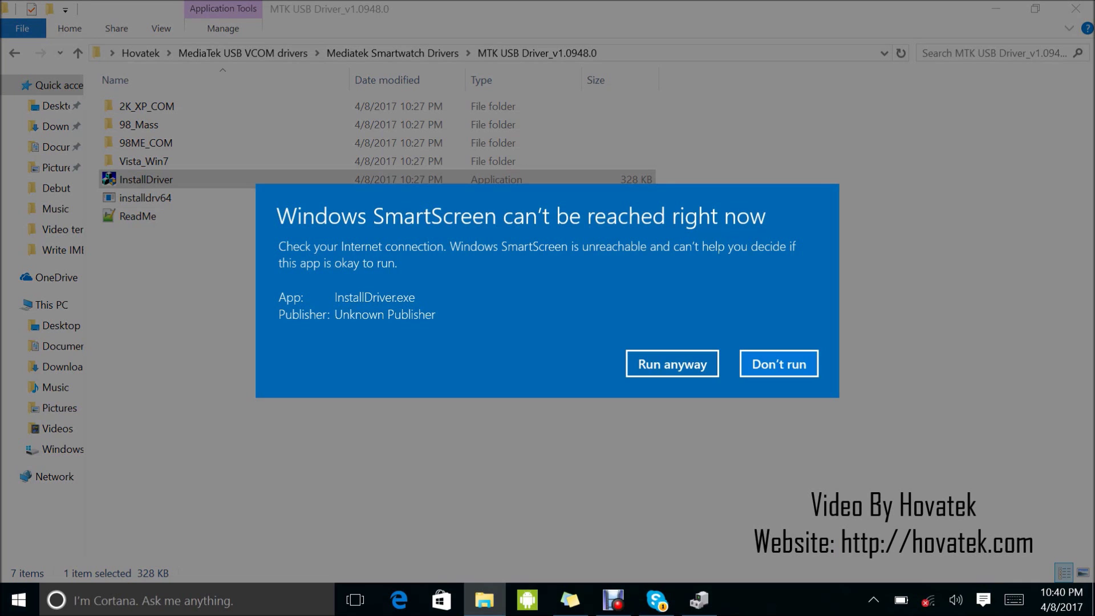
click(673, 363)
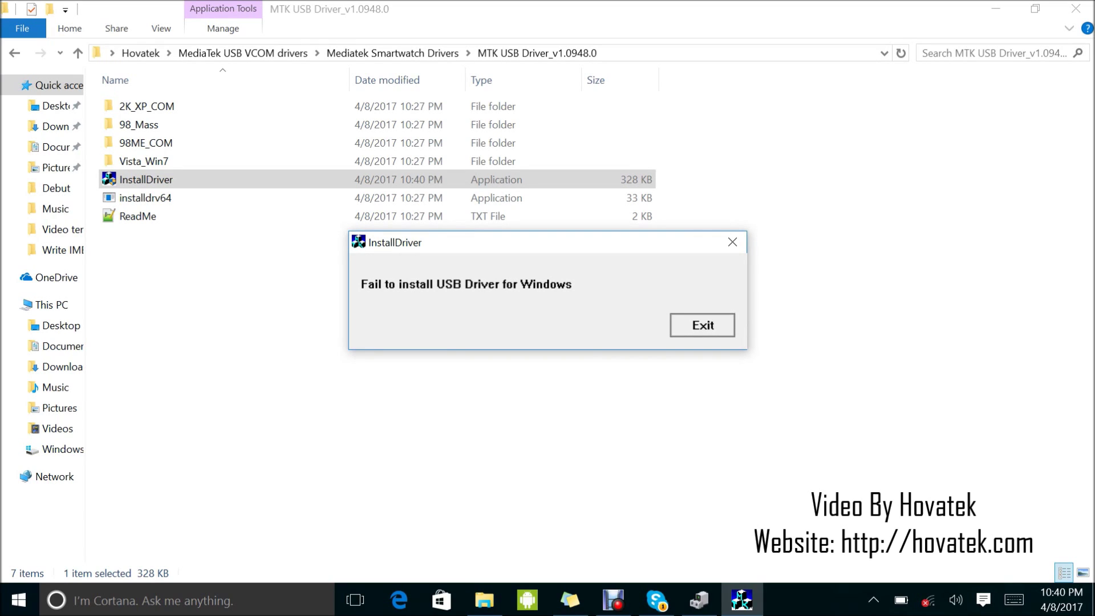
key(Return)
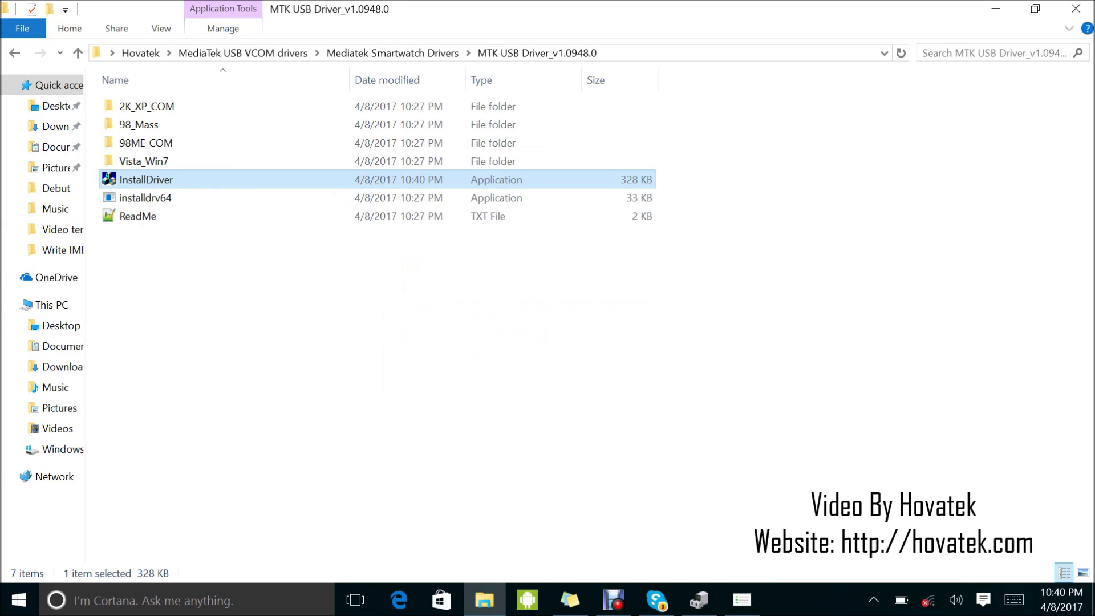
- Install the MTK USB driver using compatibility settings, exit the installer, and return to the Mediatek Smartwatch Drivers folder, dismissing the compatibility prompt
key(shift+F10)
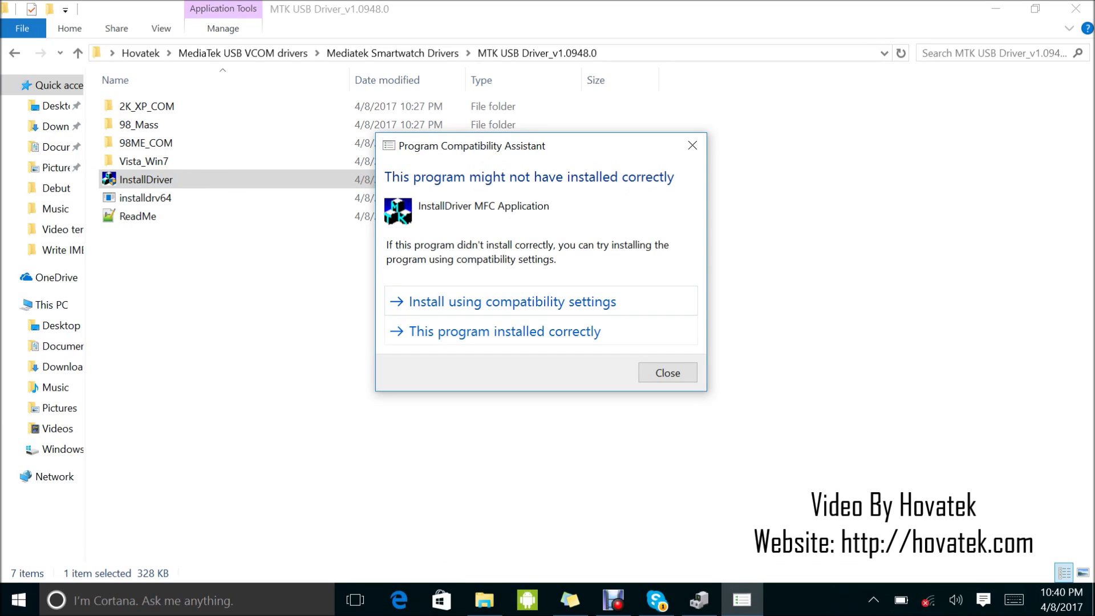
key(Escape)
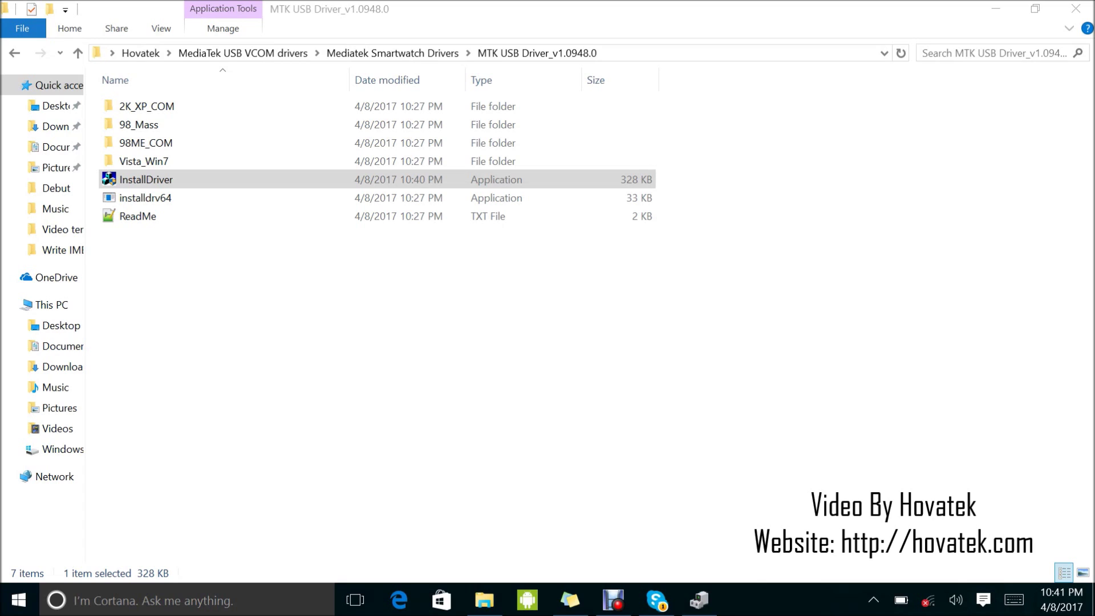
key(Return)
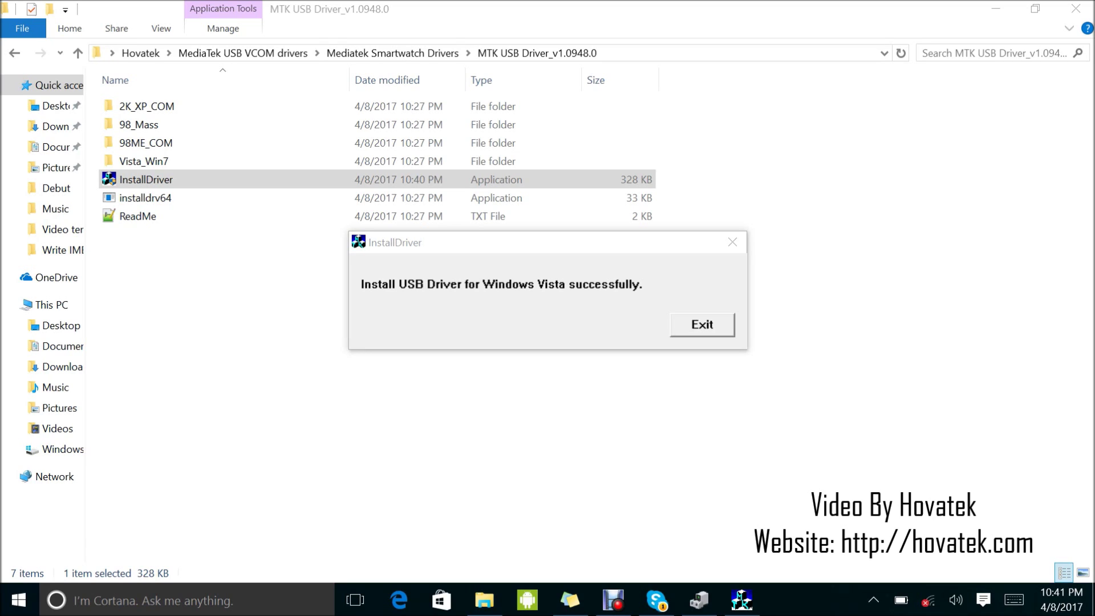
key(Return)
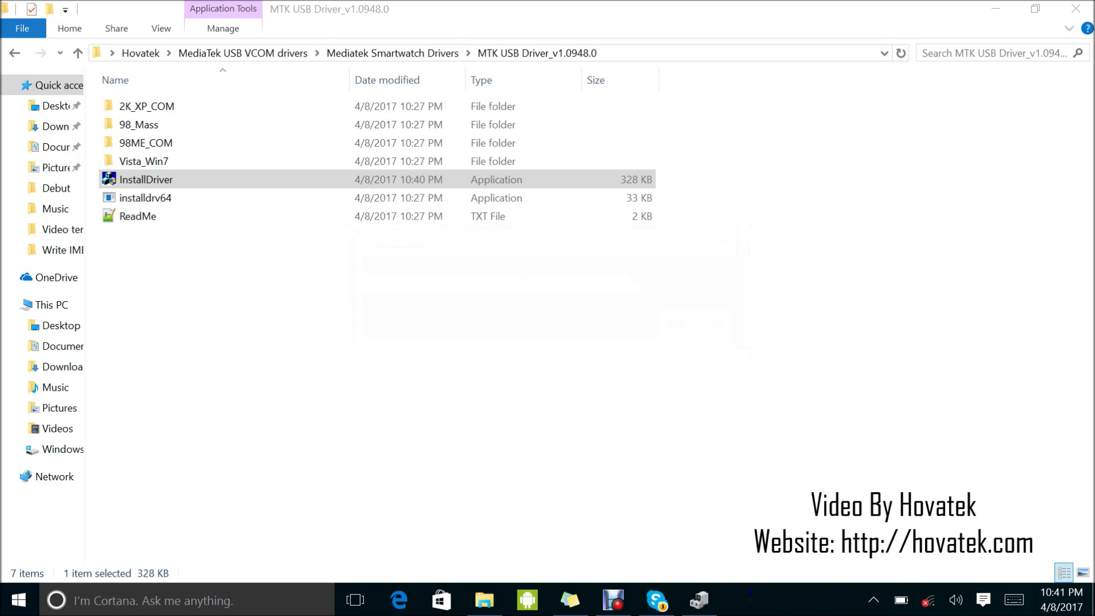
key(alt+Up)
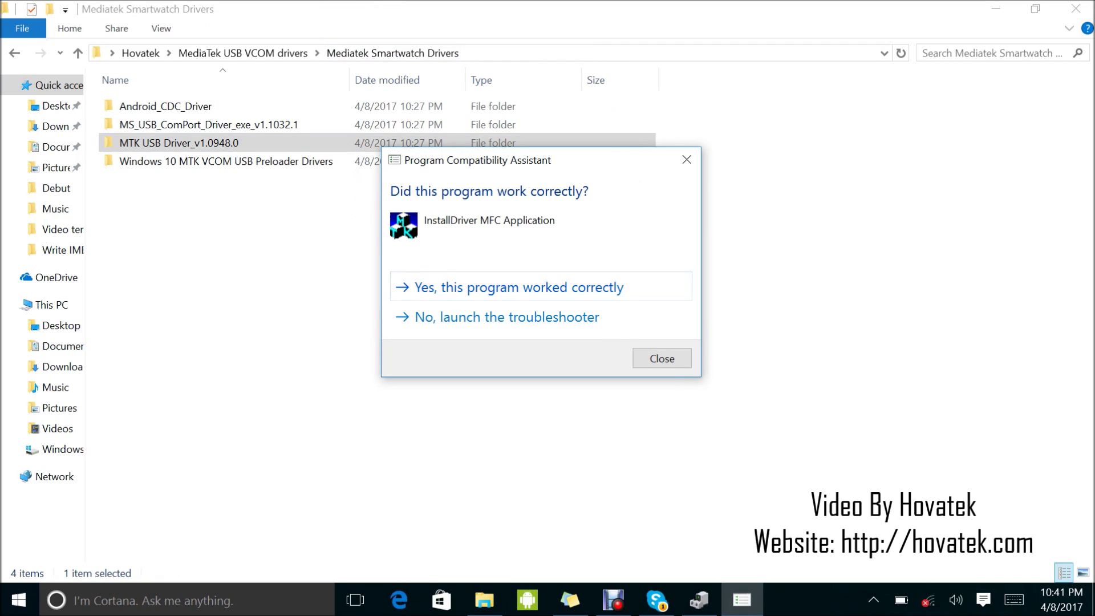
key(Return)
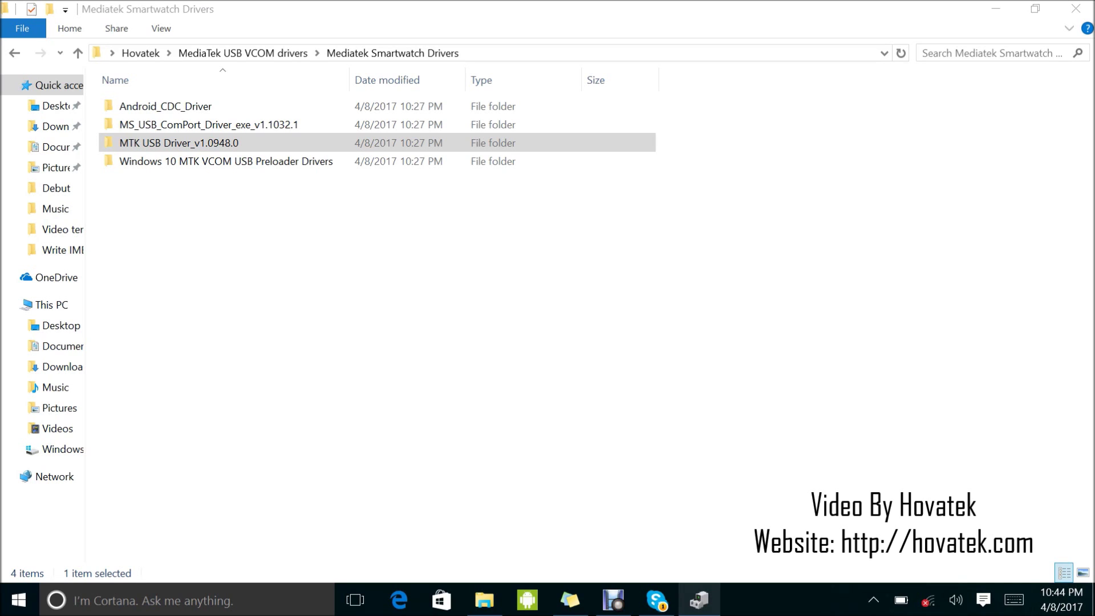
- Switch to Device Manager and select Communications Port (COM1) under Ports (COM & LPT)
click(699, 600)
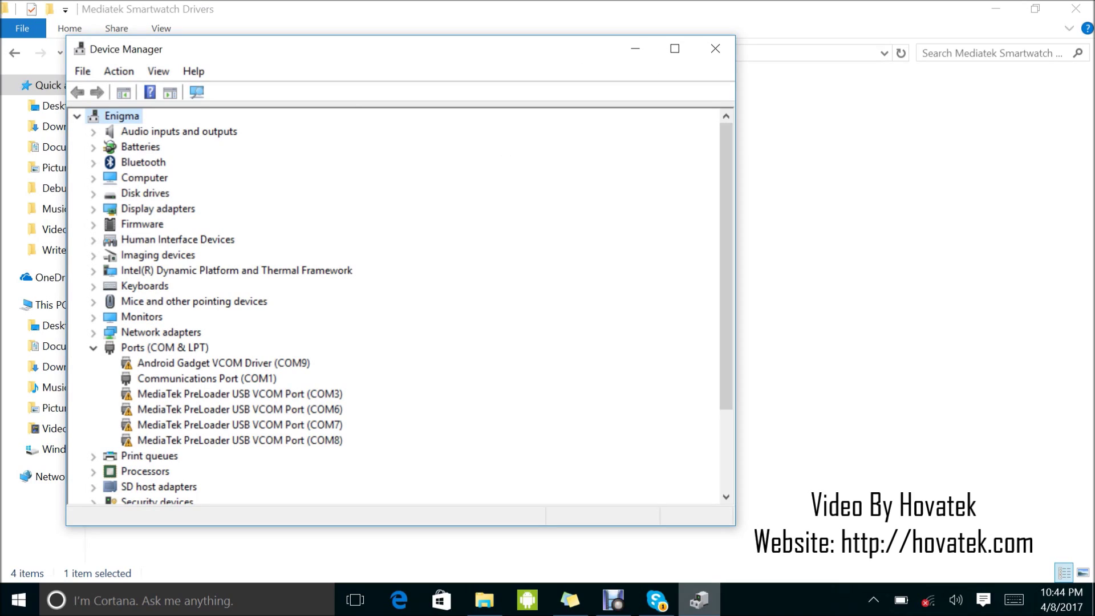
click(206, 378)
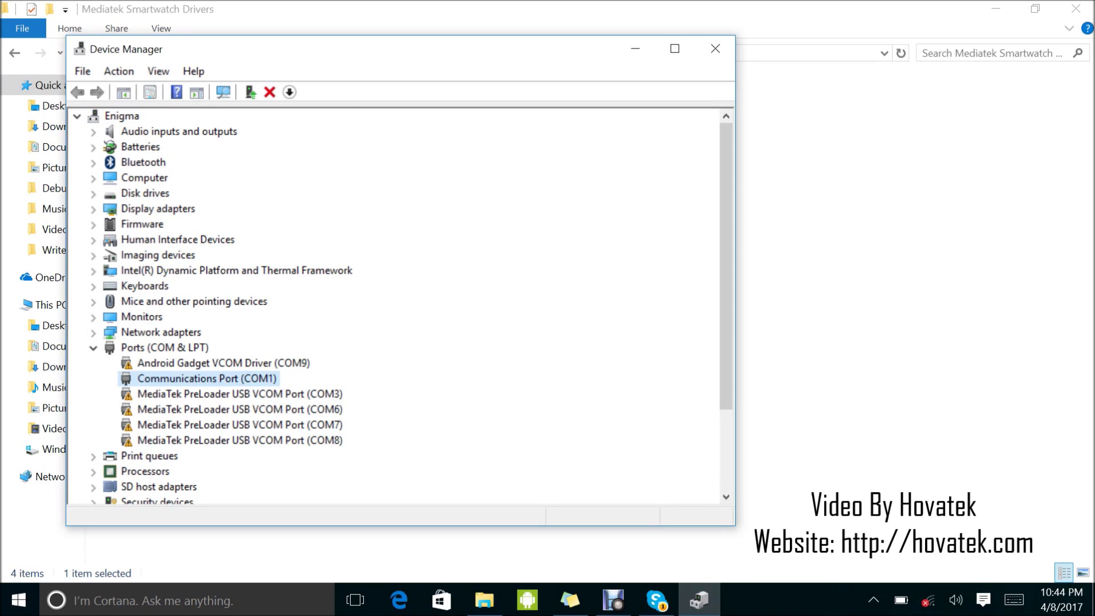